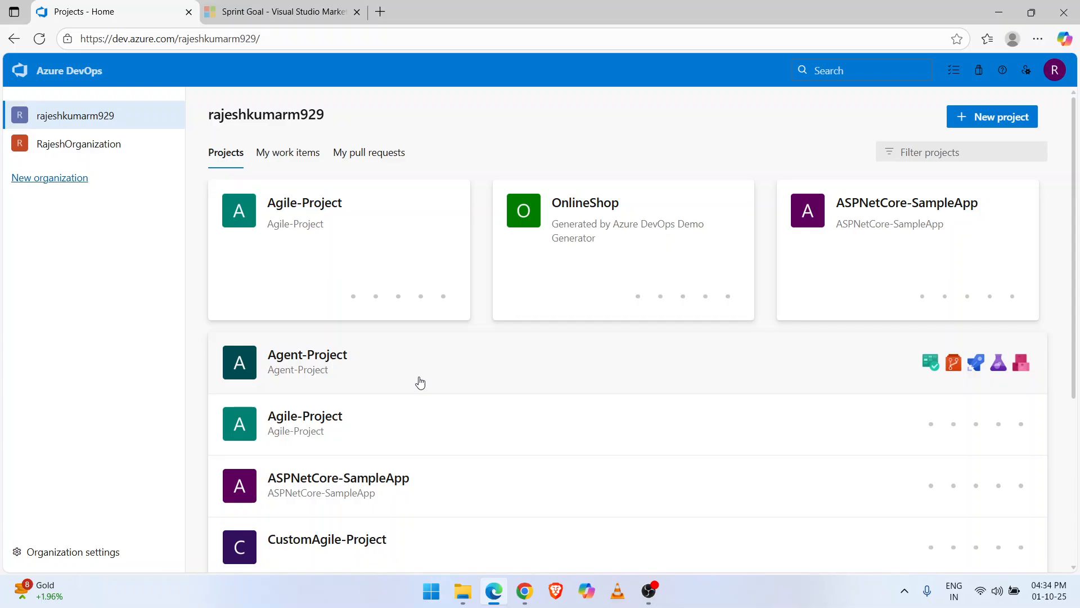
Review the Sprint Goal extension's overview on its Visual Studio Marketplace page and return to the Azure DevOps projects page
click(260, 11)
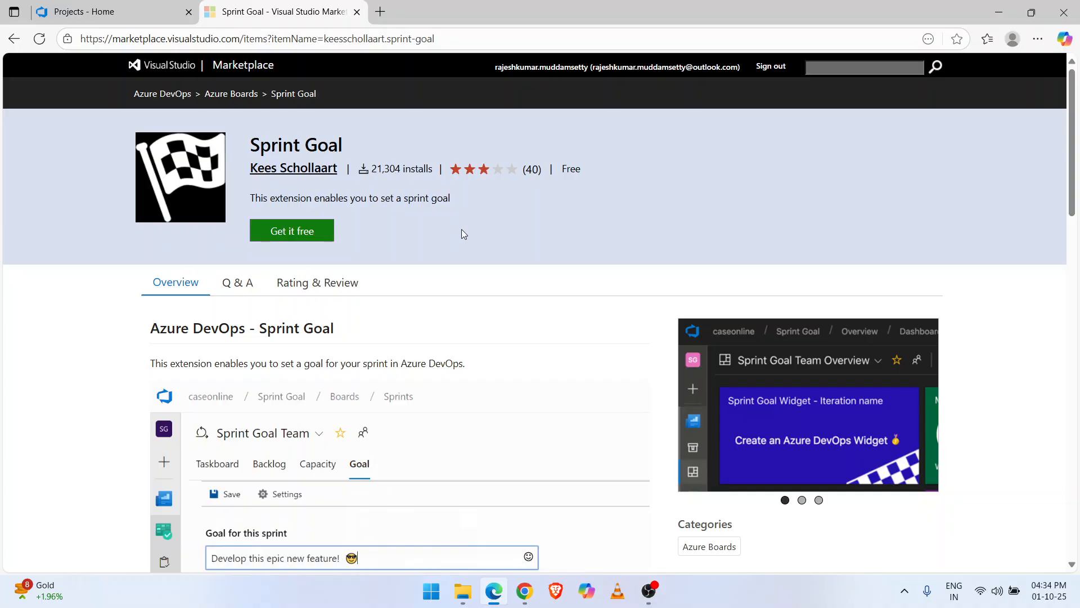
scroll(461, 228, down, 5)
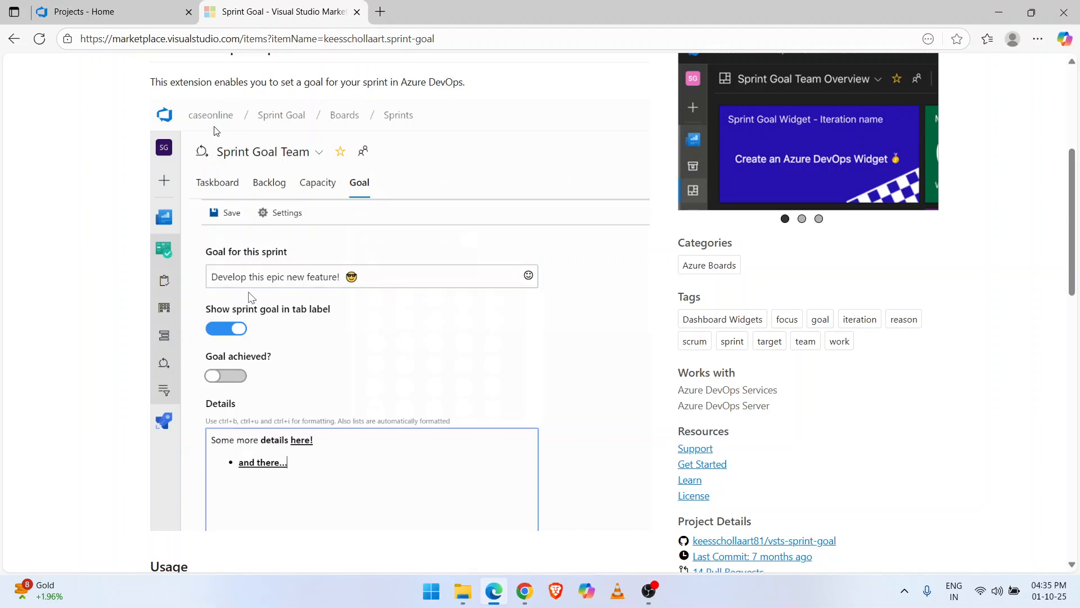
click(109, 13)
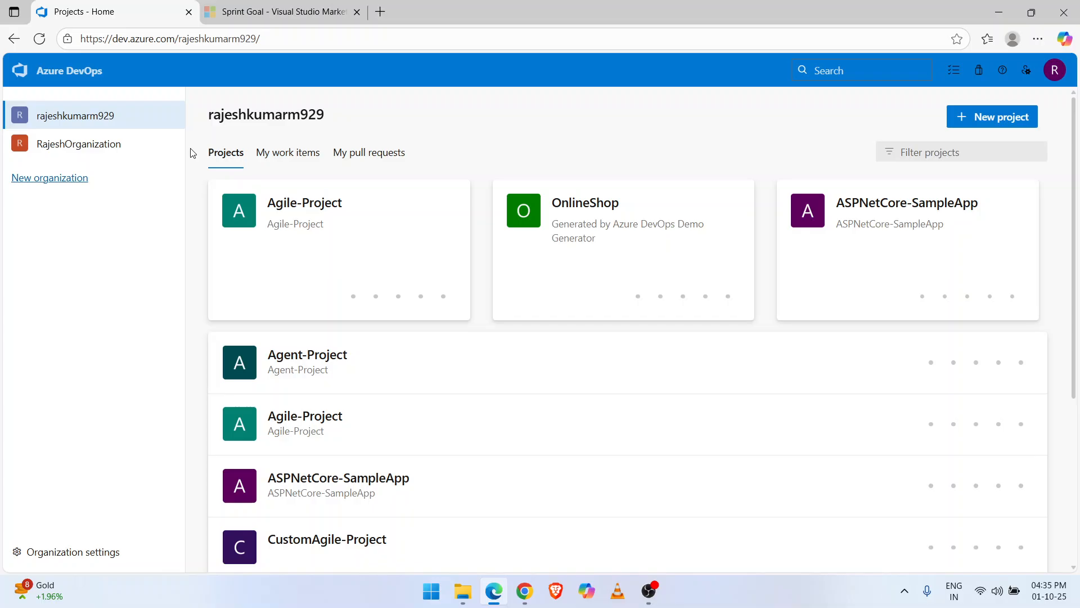
Open the sprints of Agile-Project and display the sprint goal page for Iteration 1
mouse_move(212, 202)
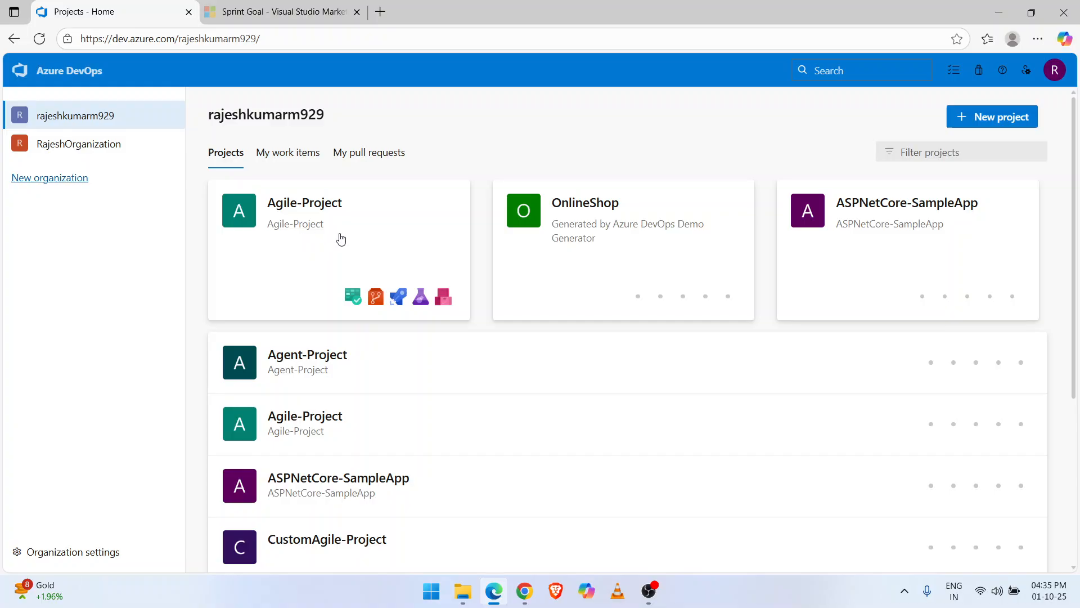
click(344, 238)
mouse_move(136, 247)
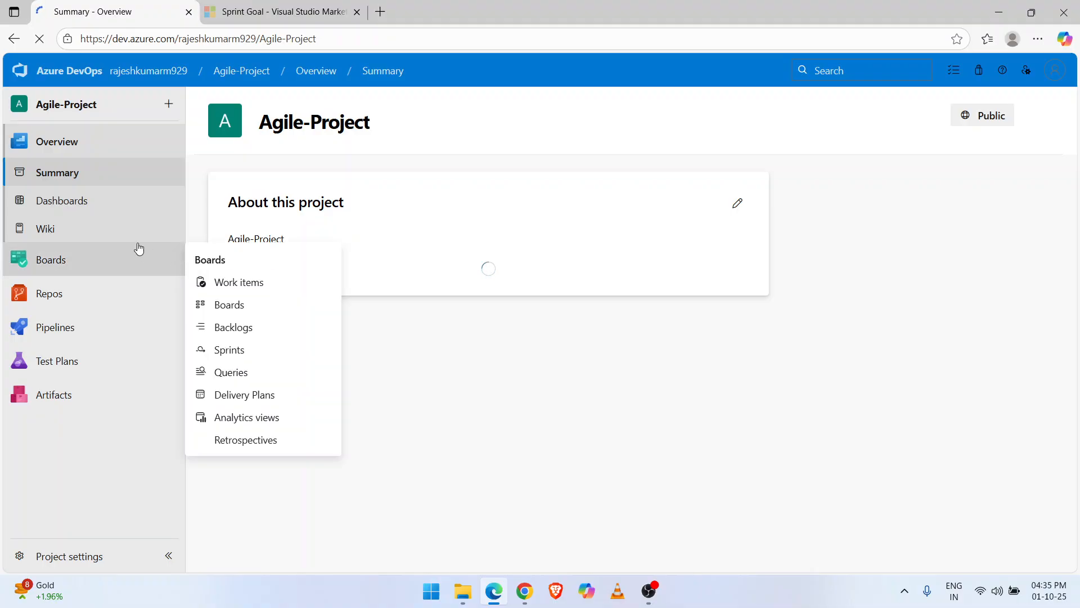
click(225, 359)
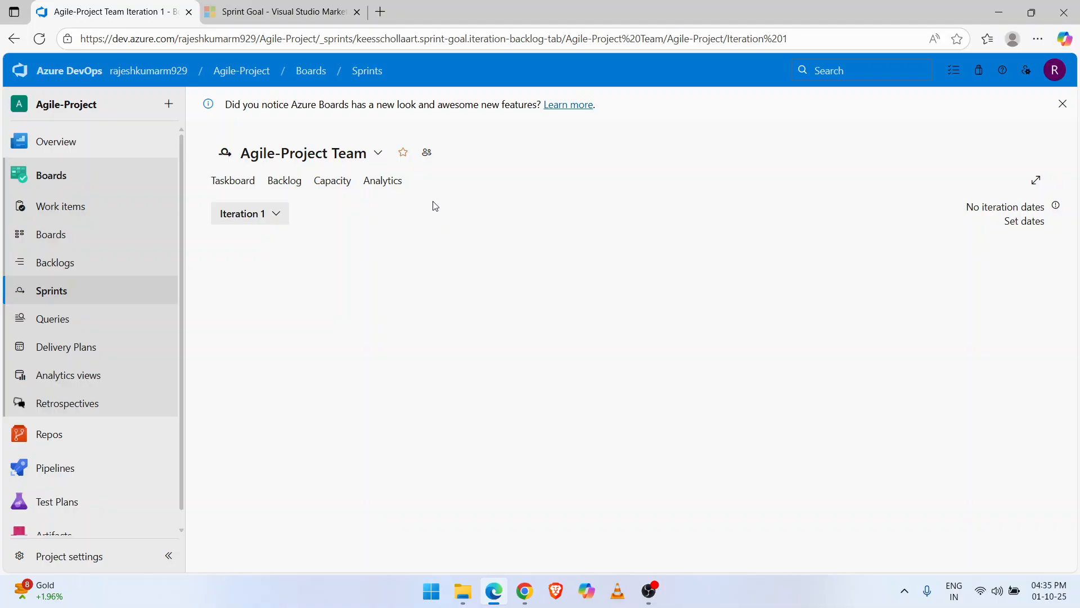
click(437, 187)
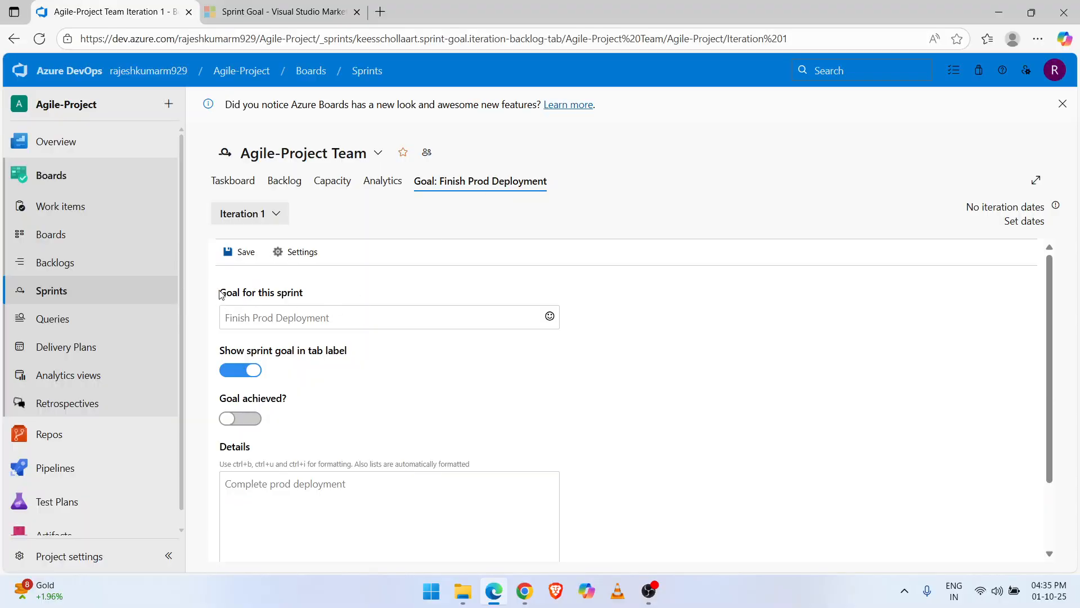
Examine the goal text, toggle options and details entered for the Iteration 1 sprint goal
drag(221, 294, 320, 288)
drag(224, 322, 349, 316)
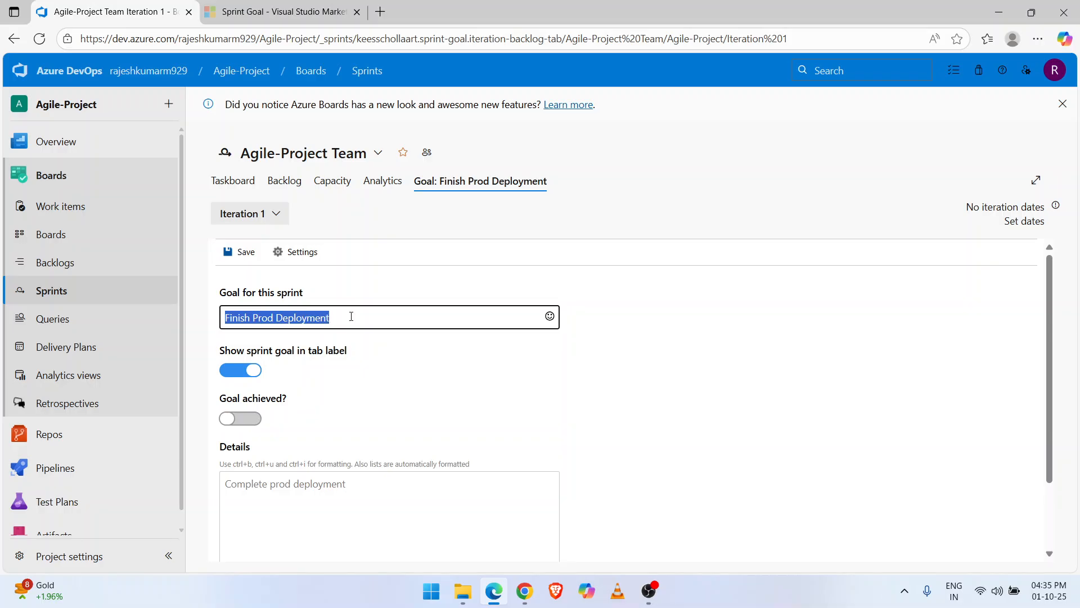
scroll(257, 408, down, 2)
drag(227, 395, 363, 400)
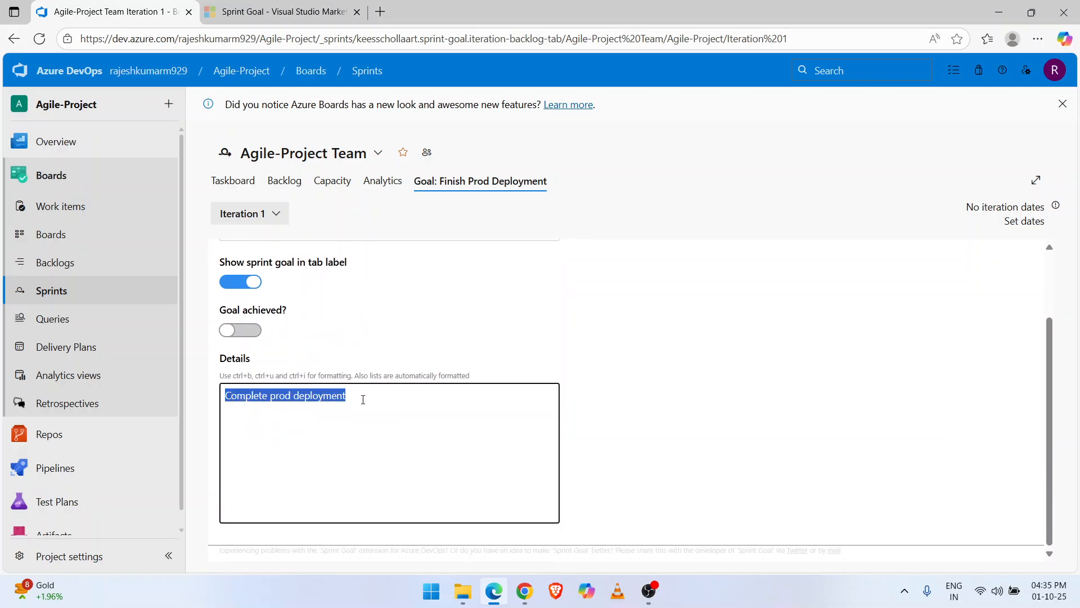
click(364, 399)
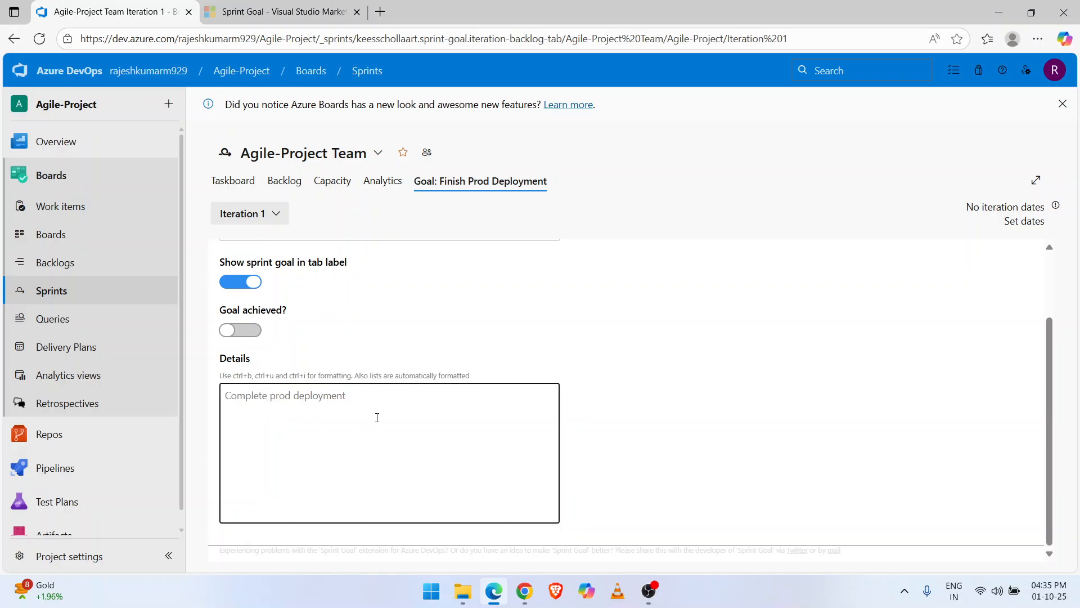
scroll(359, 395, up, 1)
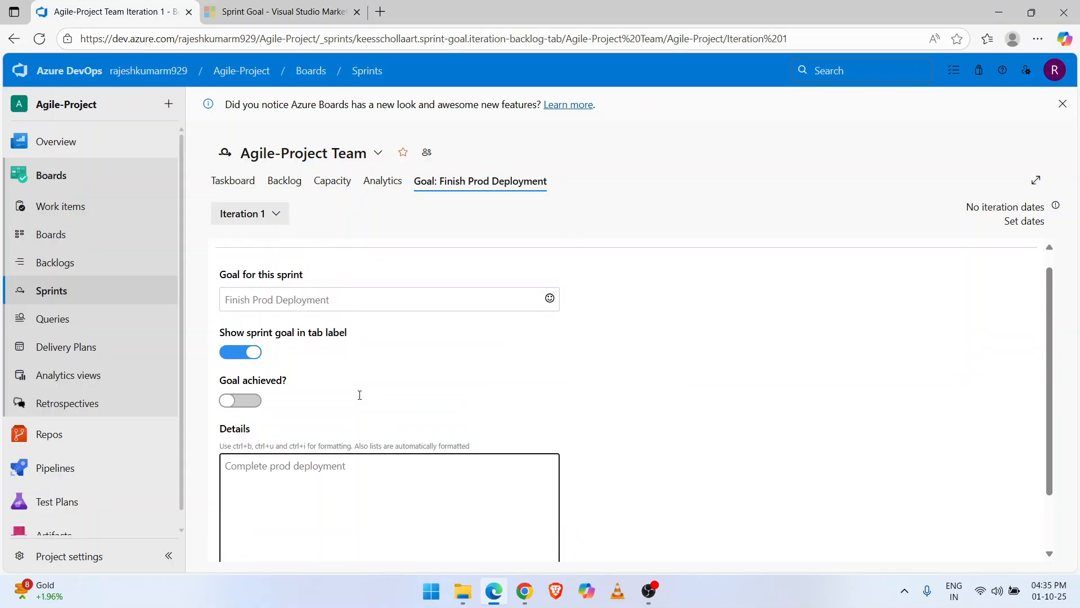
Switch to Iteration 2, reload the page and check its sprint goal form
click(268, 209)
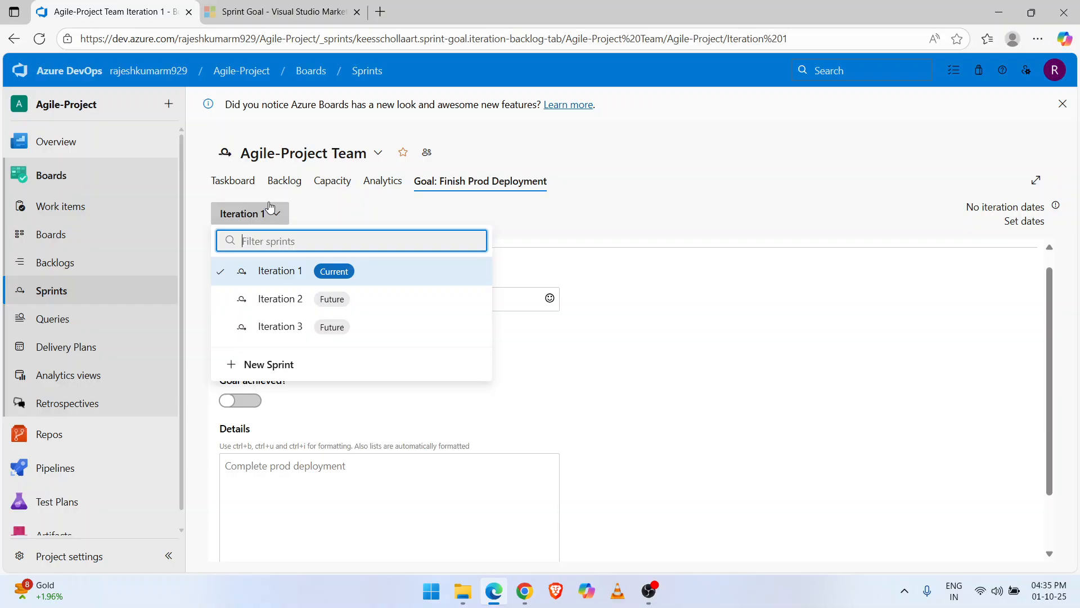
click(278, 298)
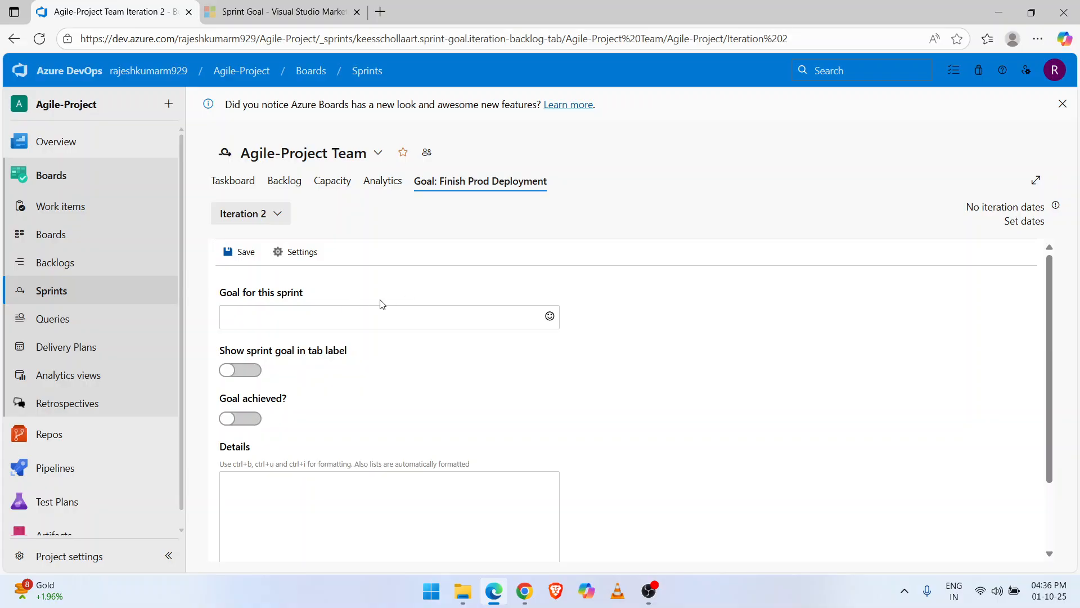
click(39, 39)
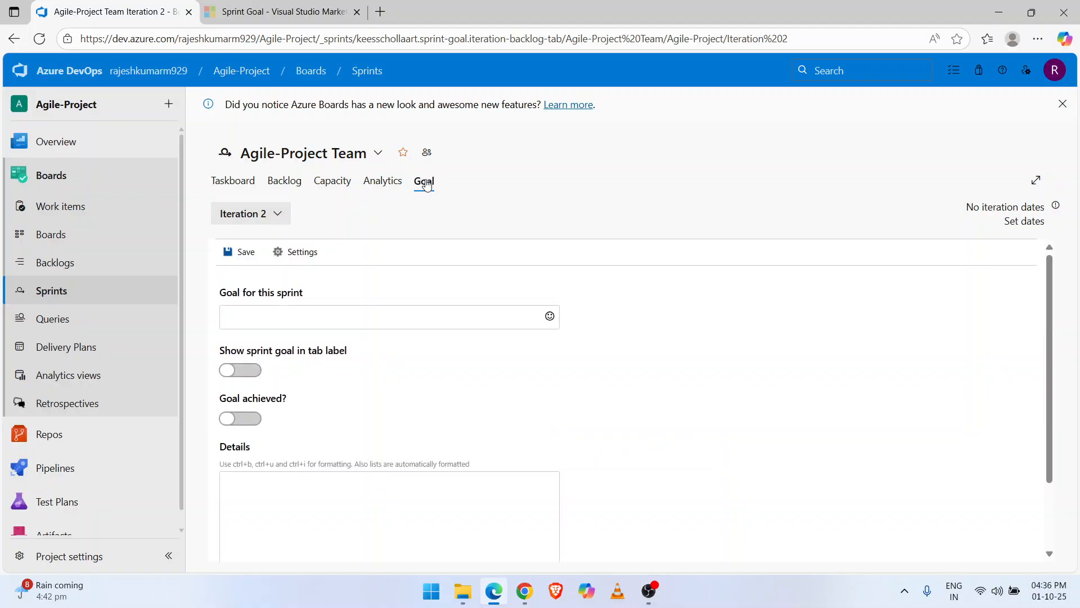
click(232, 319)
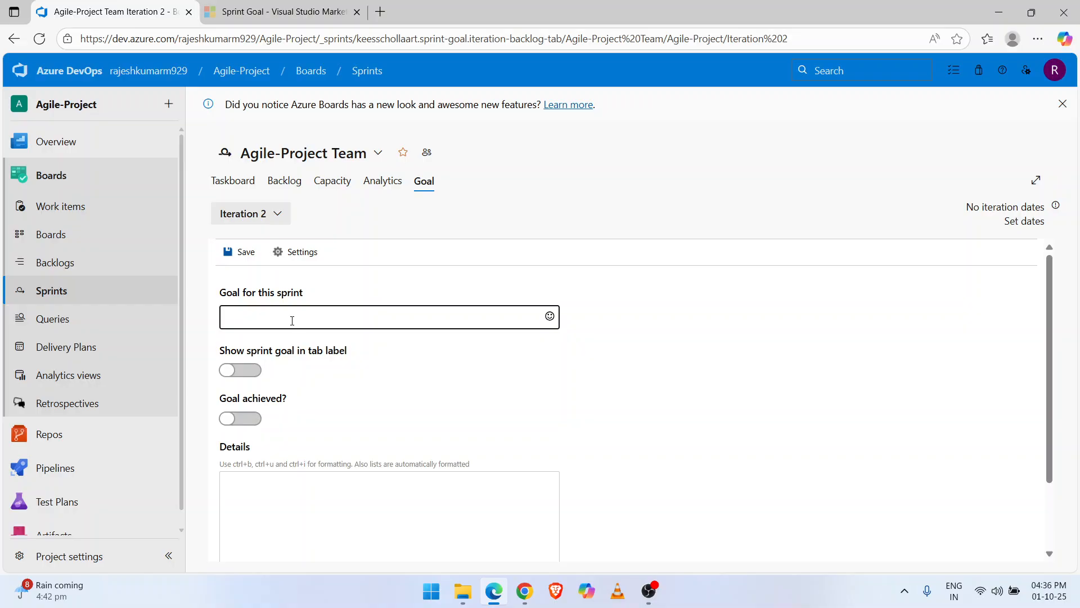
Open the organization's settings and check the list of installed extensions for Sprint Goal
click(159, 71)
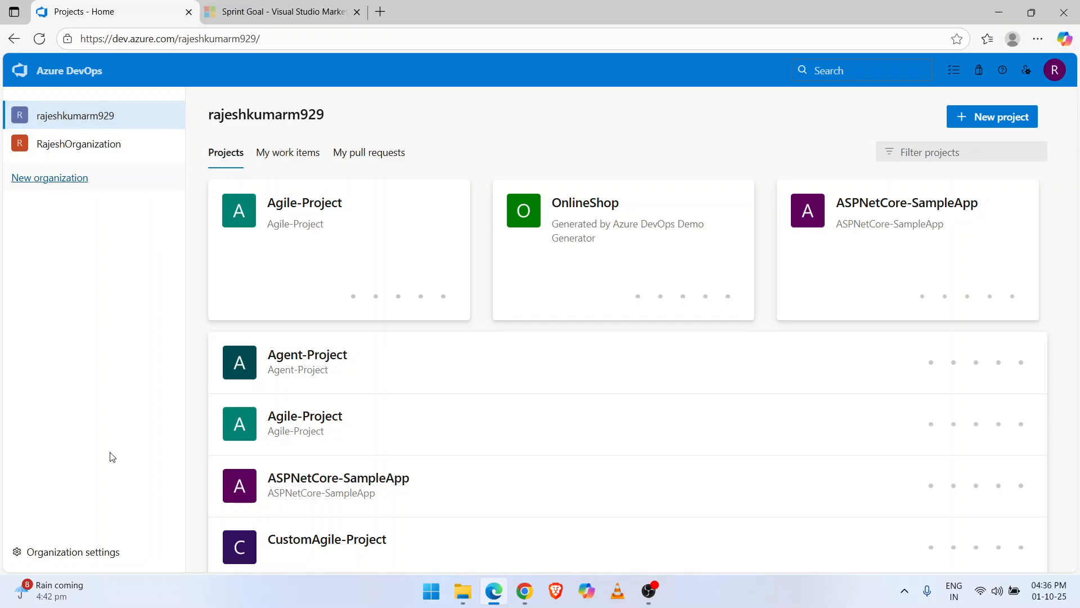
click(63, 554)
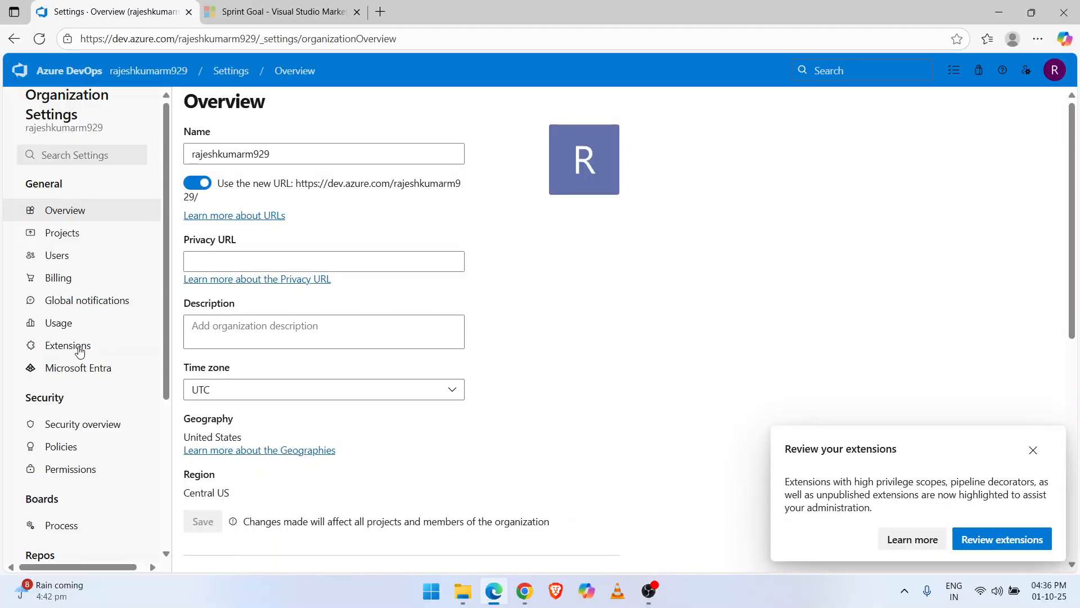
click(80, 347)
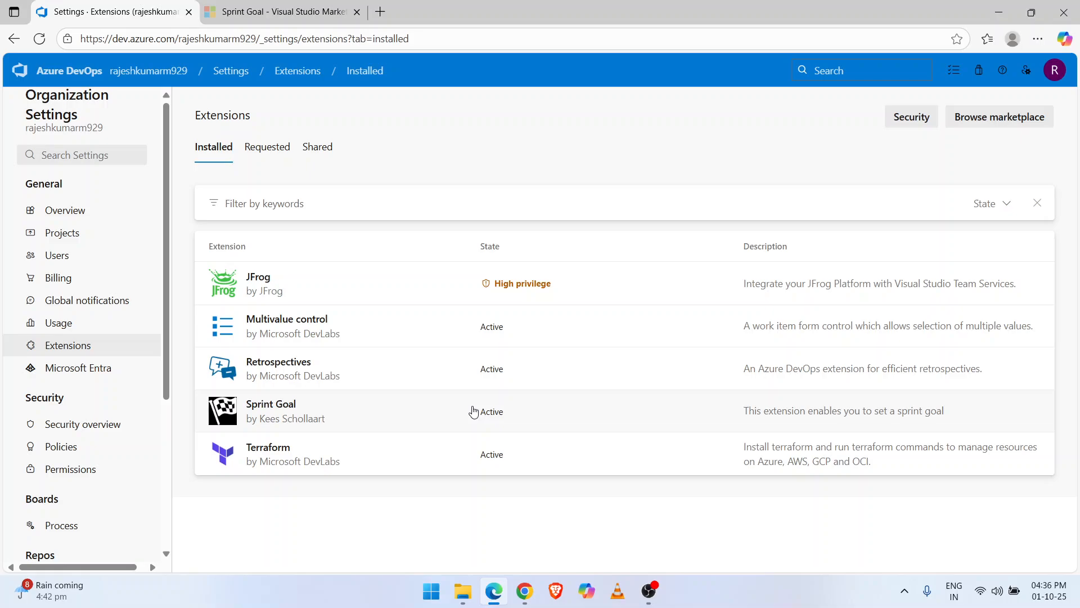
Switch to the other organization and open the sprints of its Demo project
click(150, 62)
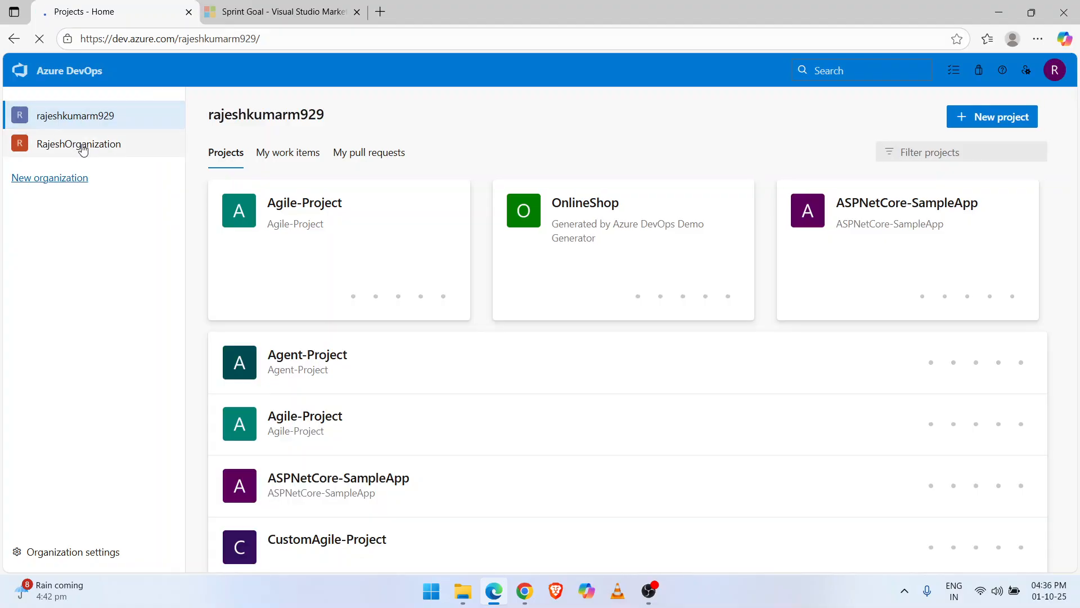
click(83, 146)
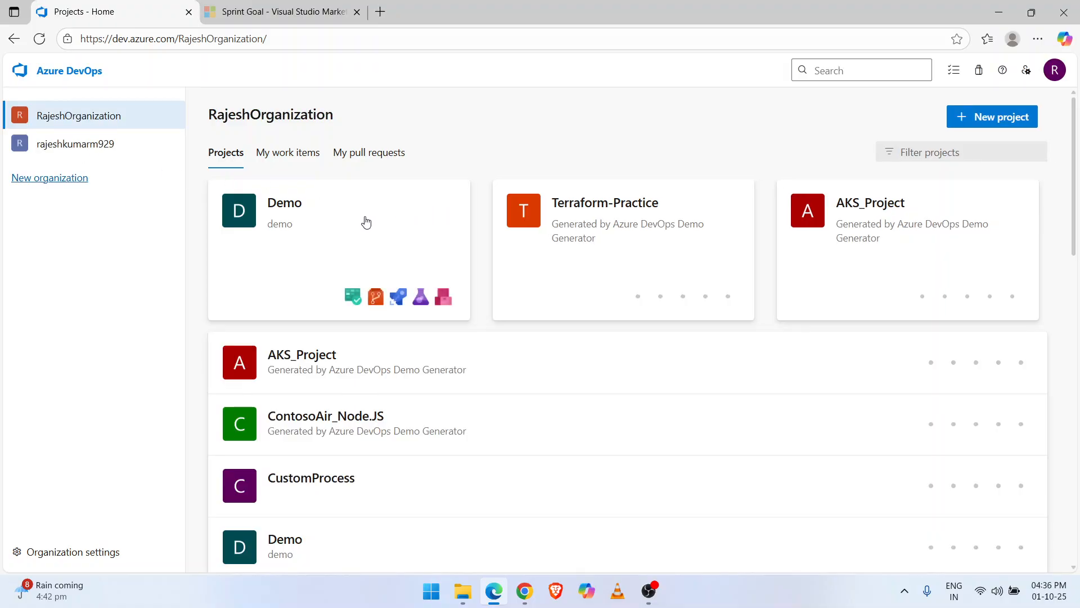
click(350, 234)
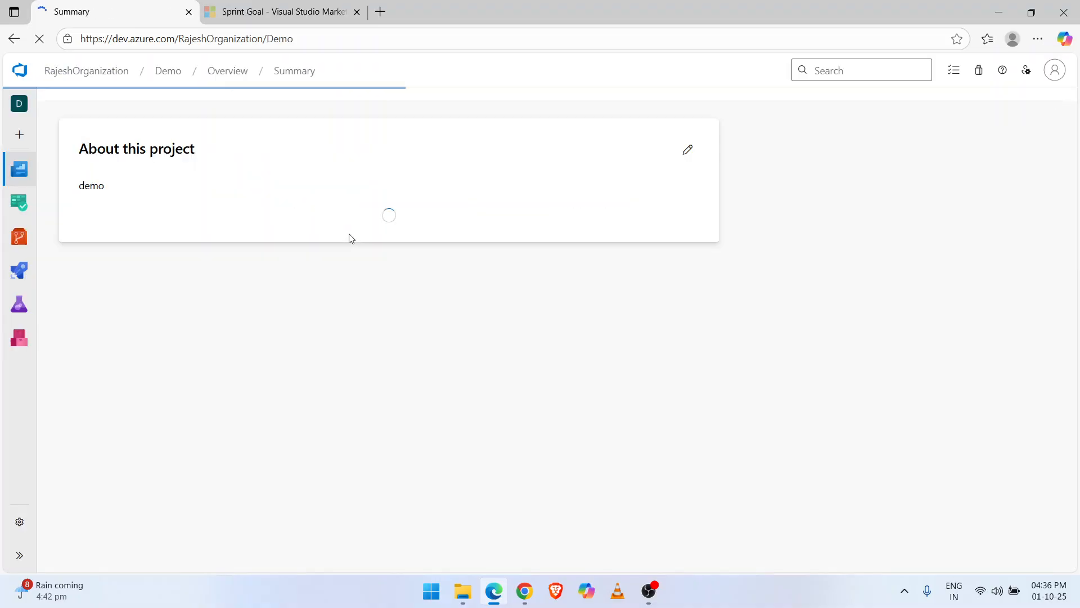
mouse_move(19, 204)
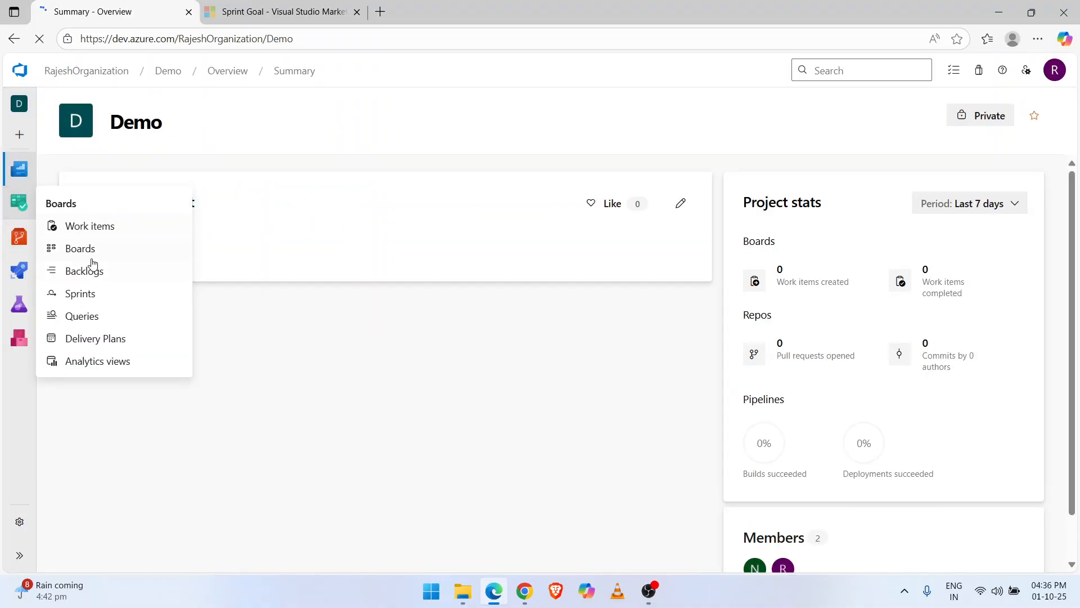
click(90, 301)
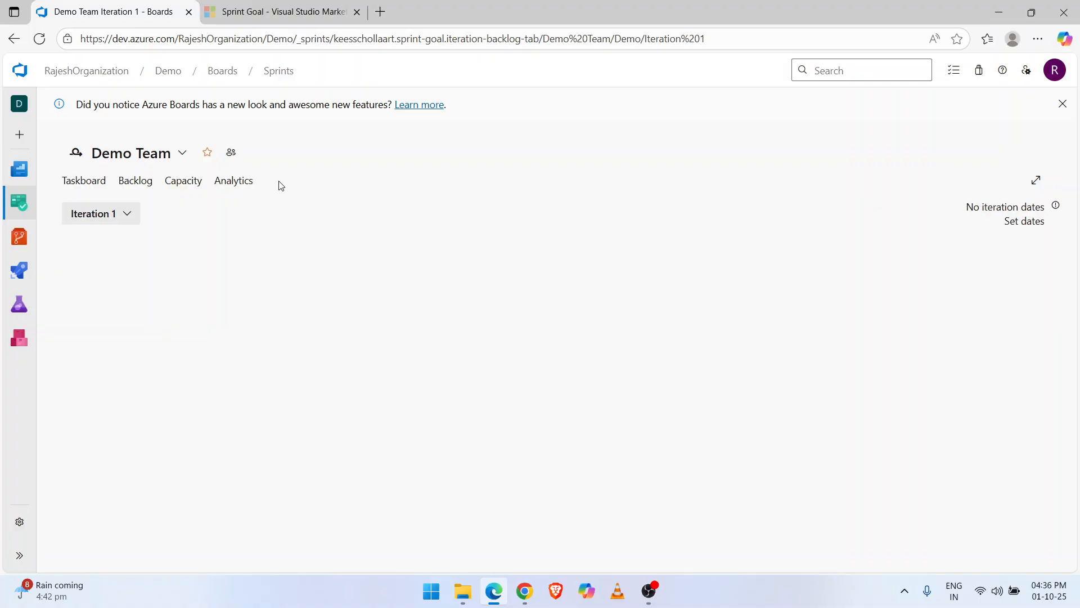
Look at the Sprint Goal extension's Marketplace page again and return to the Demo project's sprints
click(242, 11)
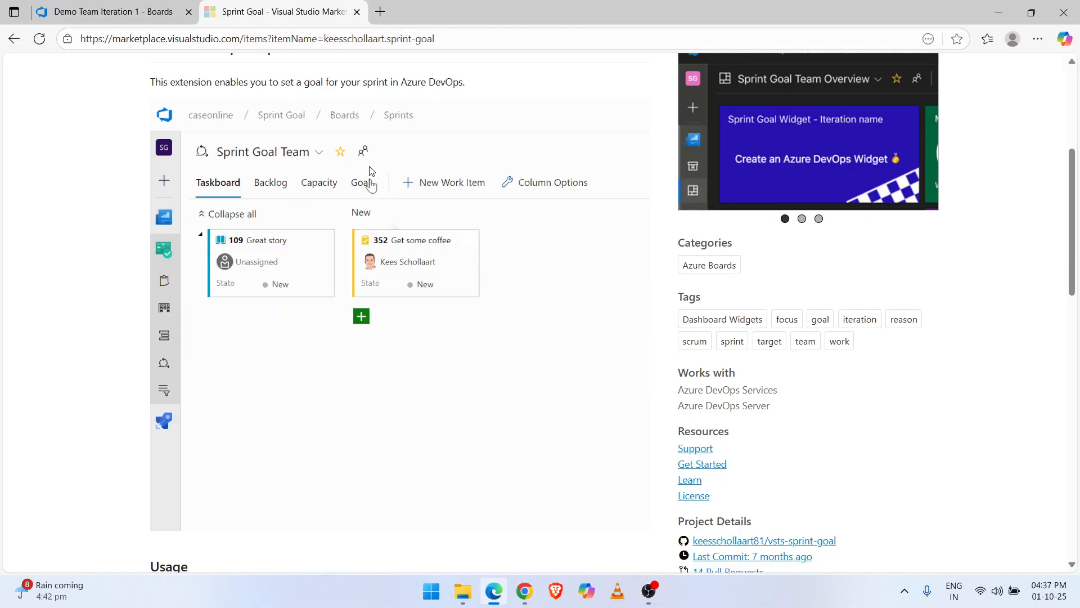
scroll(370, 170, up, 5)
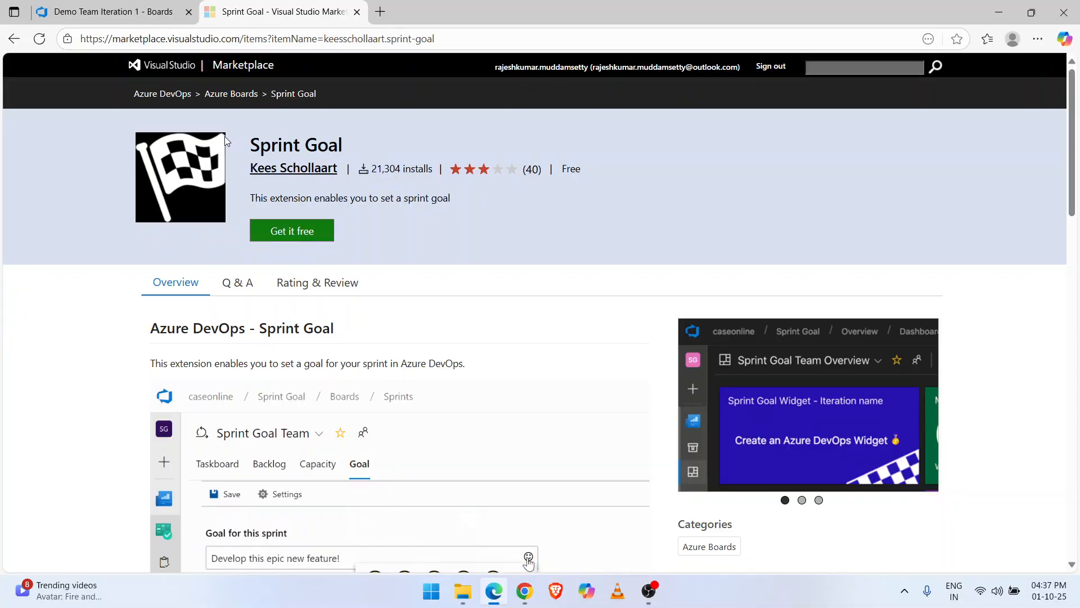
click(126, 17)
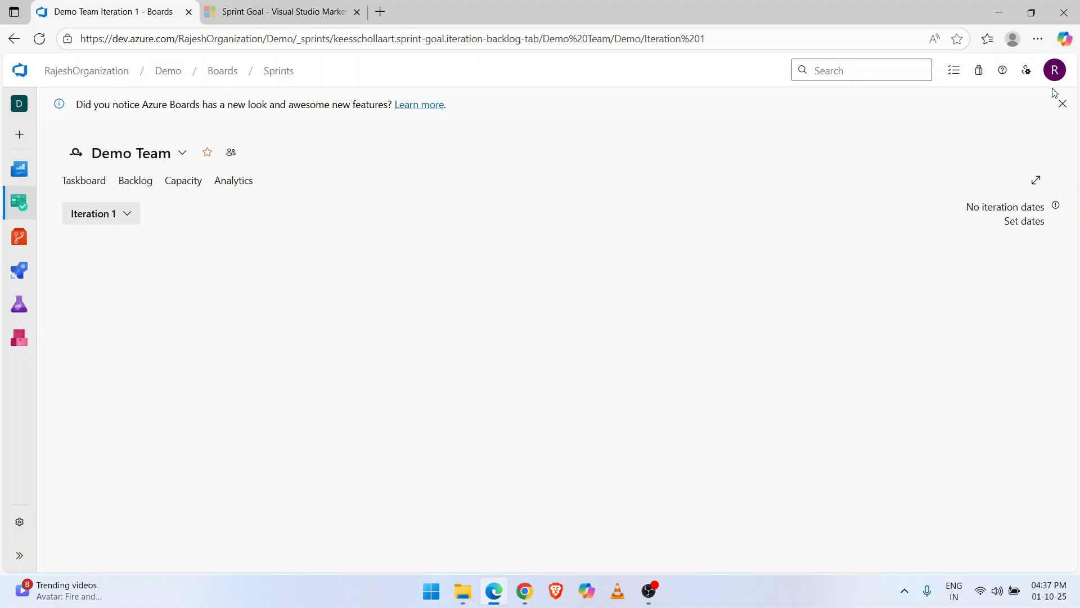
click(356, 5)
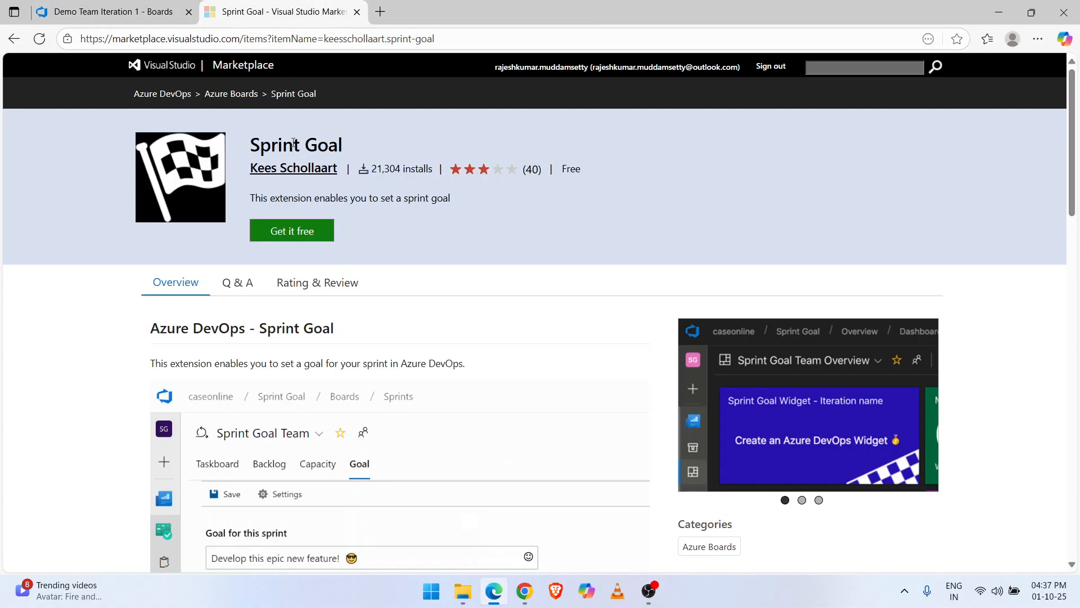
click(130, 11)
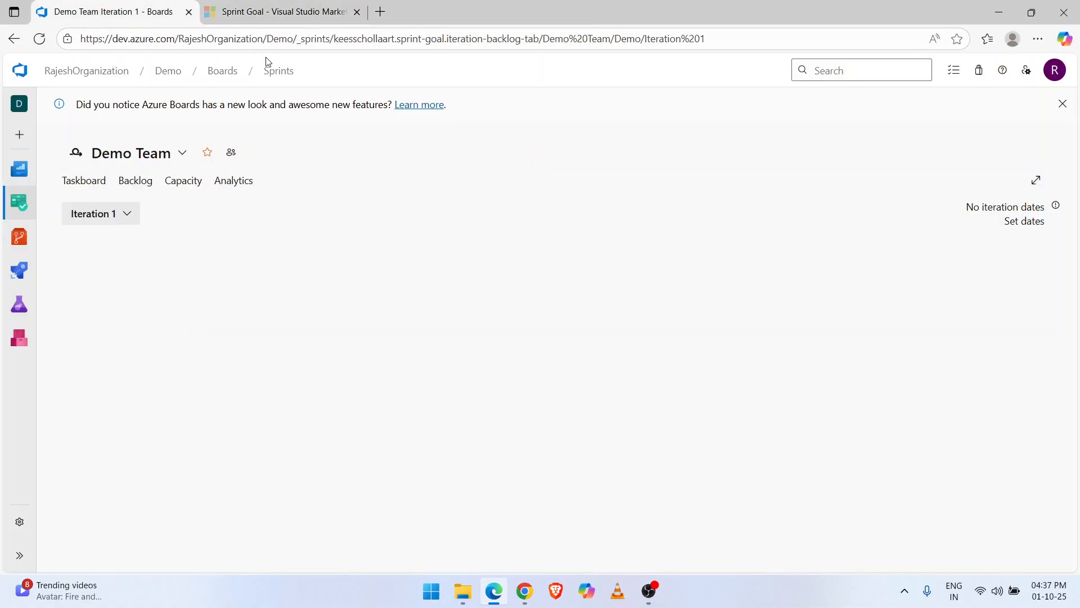
Open the Azure DevOps extensions marketplace from the Demo project and browse the featured and popular extensions
click(979, 71)
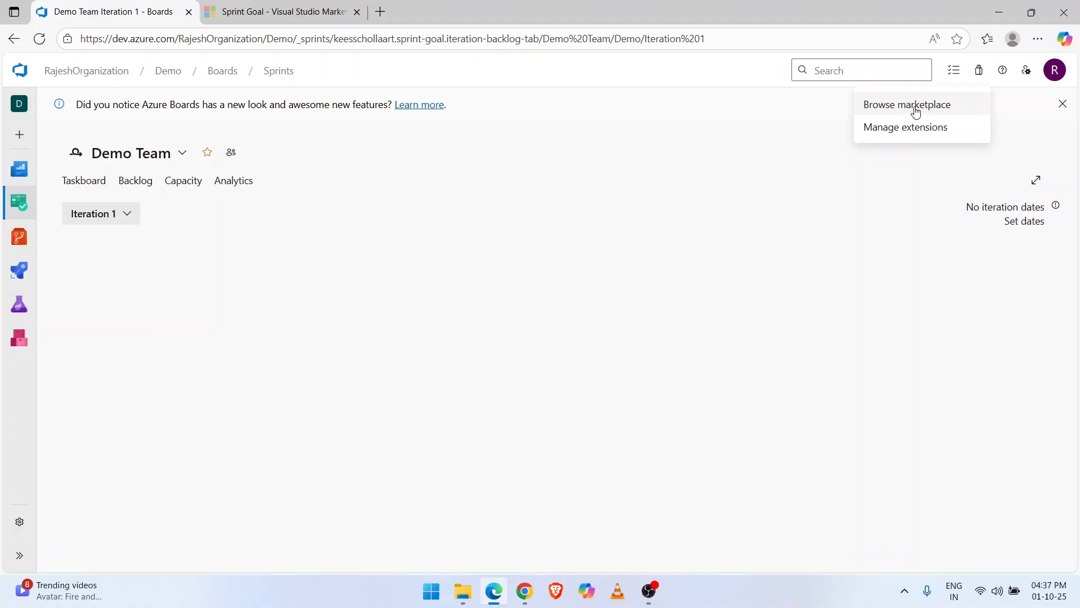
click(936, 117)
click(270, 7)
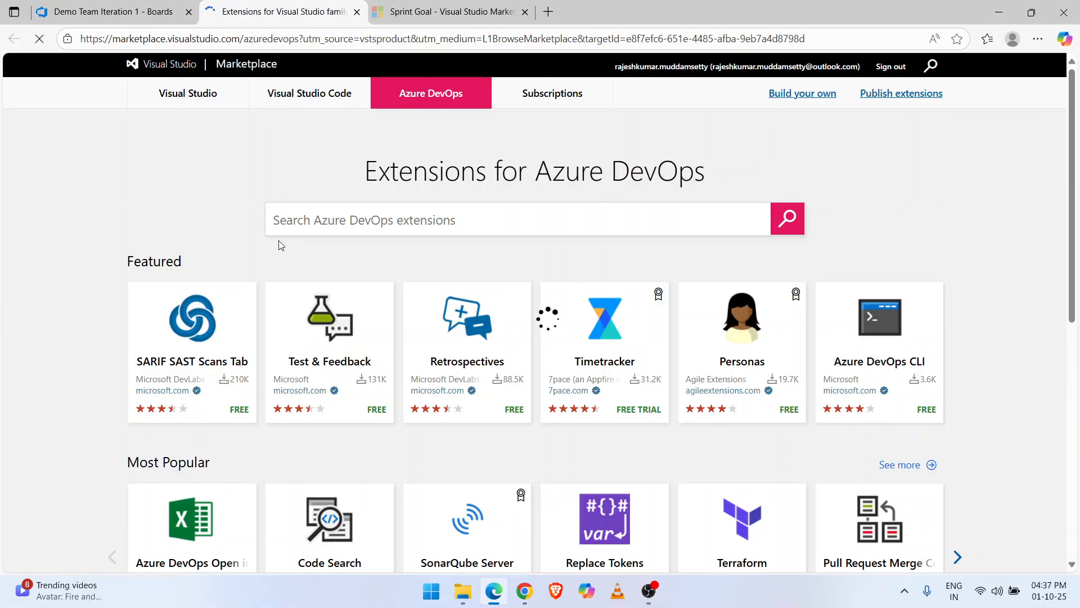
scroll(265, 255, down, 8)
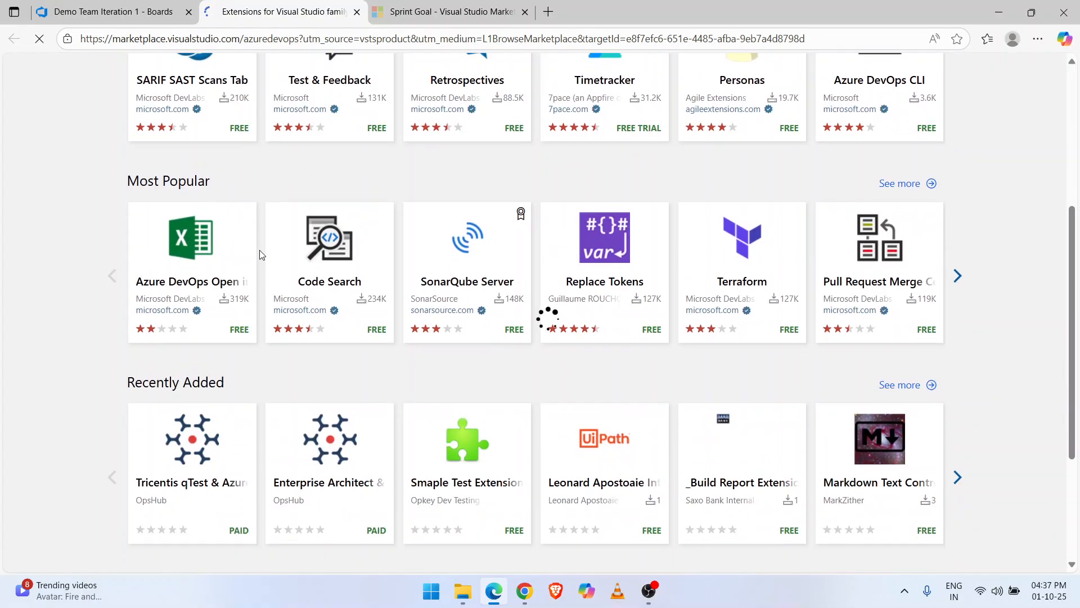
scroll(261, 250, up, 9)
scroll(259, 250, down, 16)
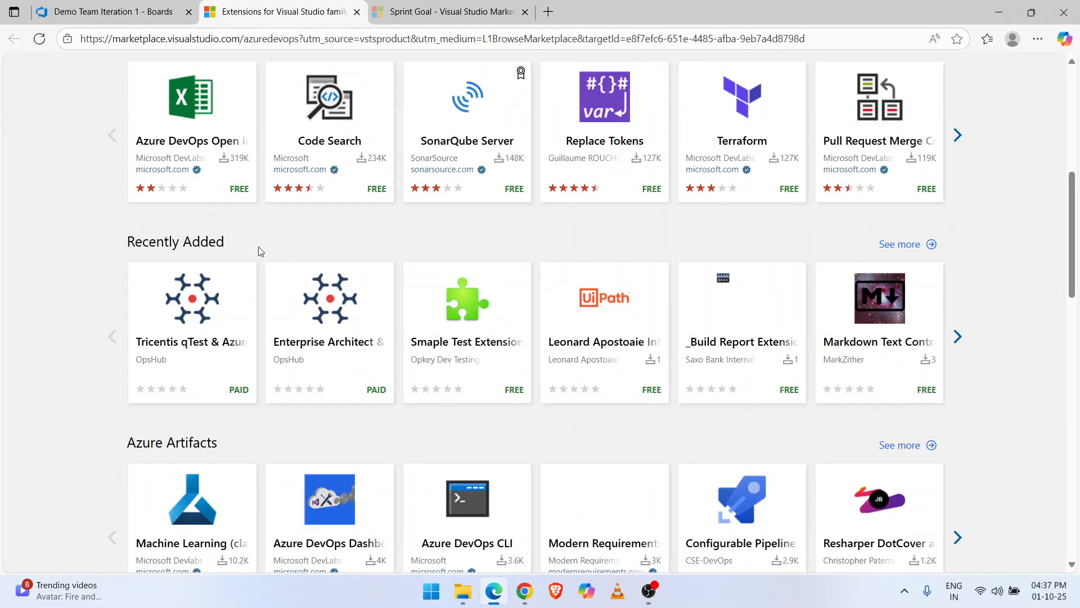
scroll(192, 153, up, 18)
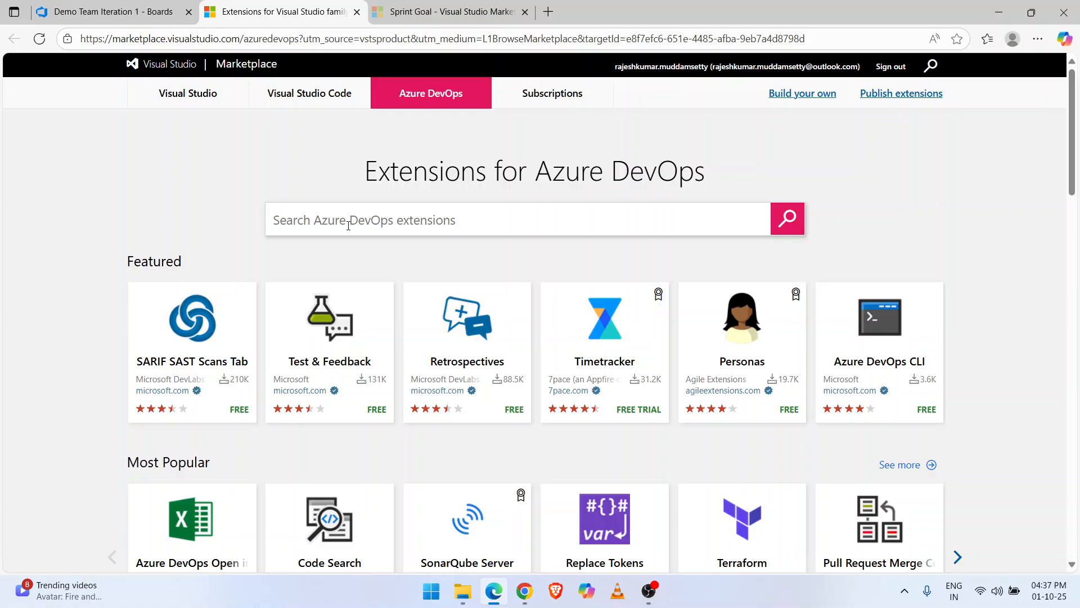
Search the marketplace for "sprint goal" and open the Sprint Goal extension's page
click(348, 225)
text(sprint goal)
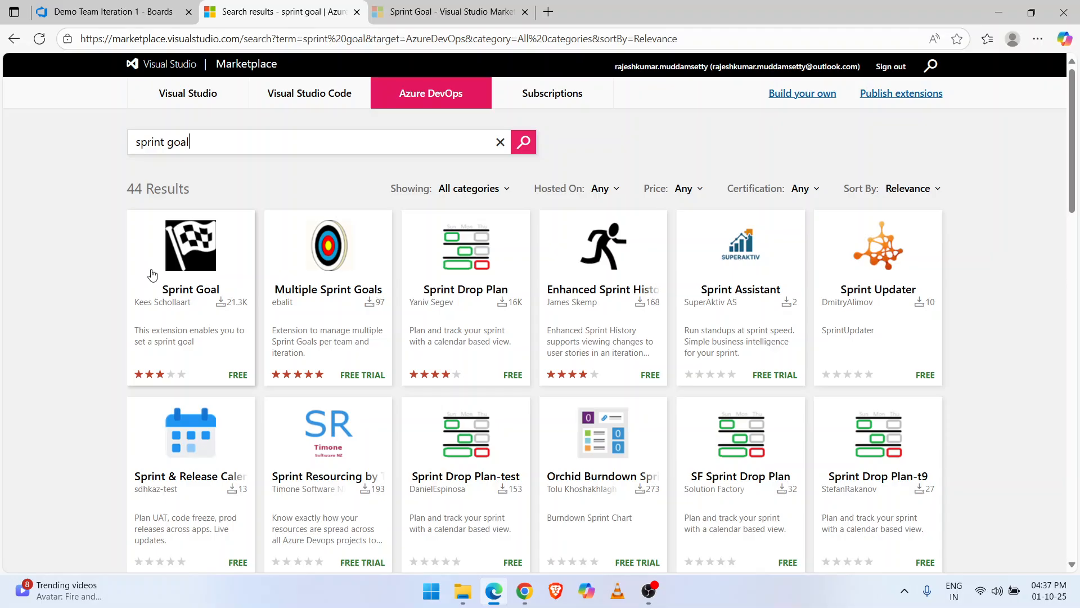
click(185, 243)
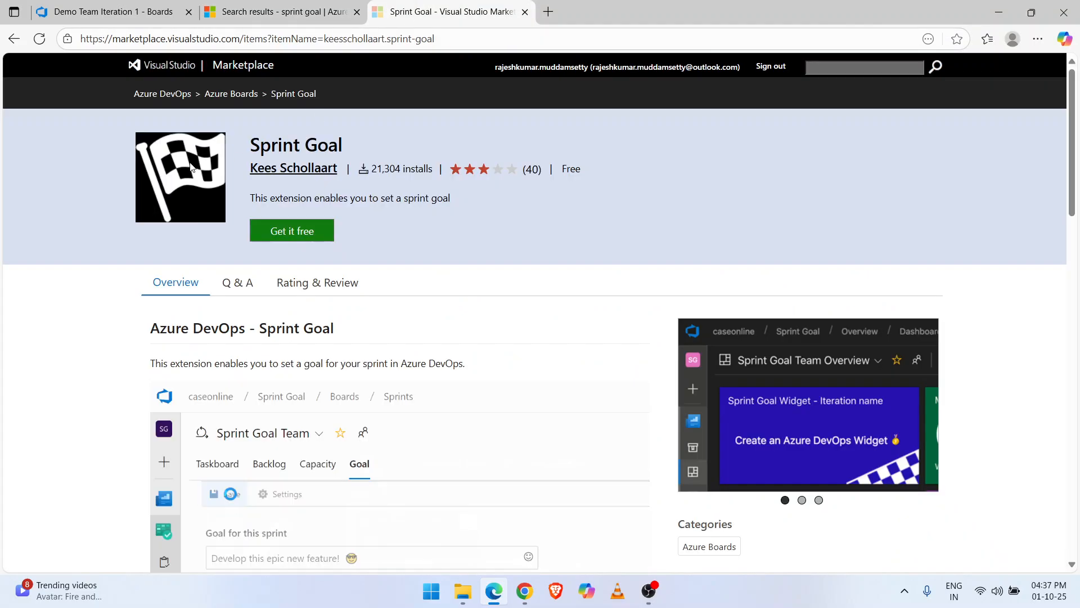
Open the Sprint Goal extension from the marketplace search results and close the duplicate page opened earlier
click(279, 11)
click(239, 246)
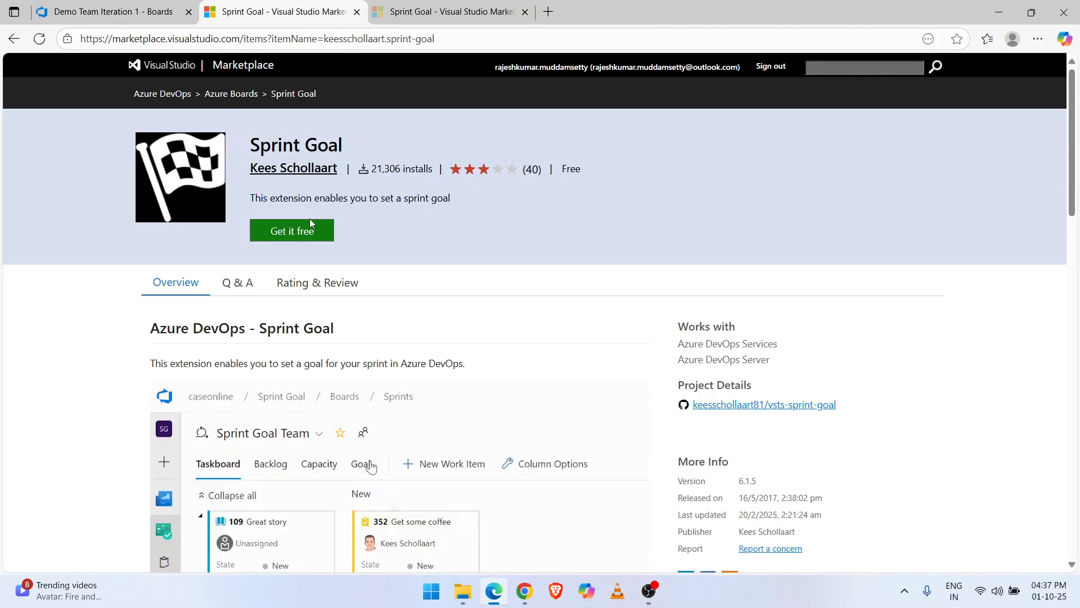
click(501, 12)
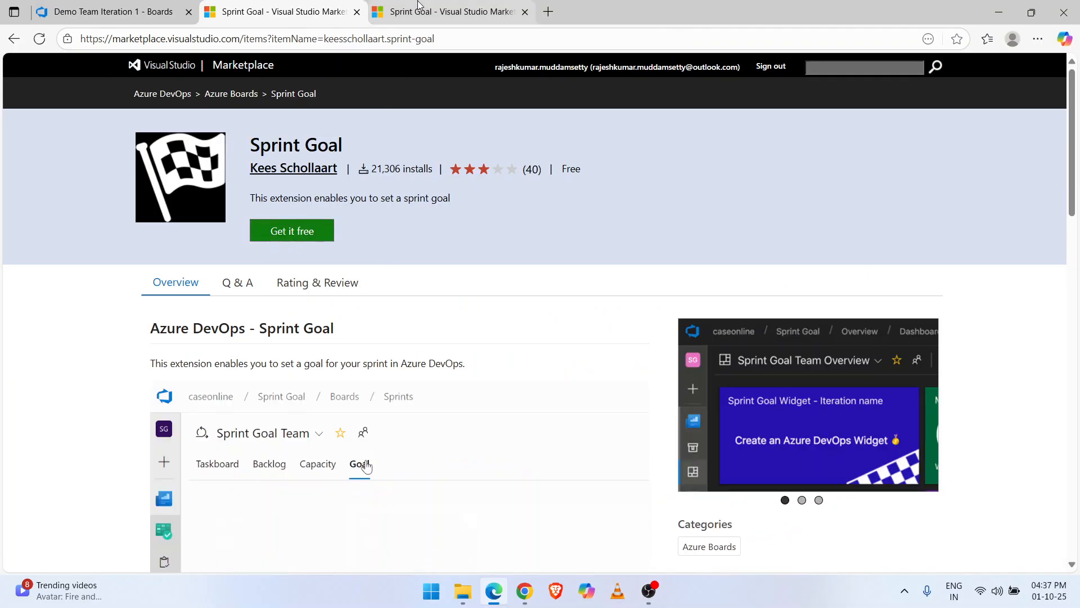
click(526, 12)
click(113, 11)
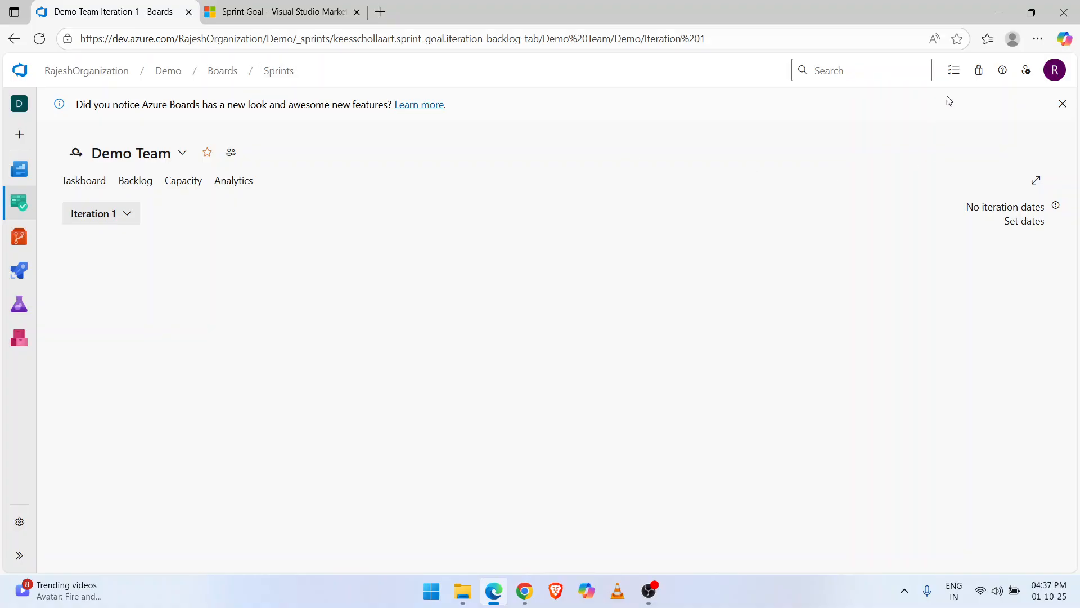
click(278, 11)
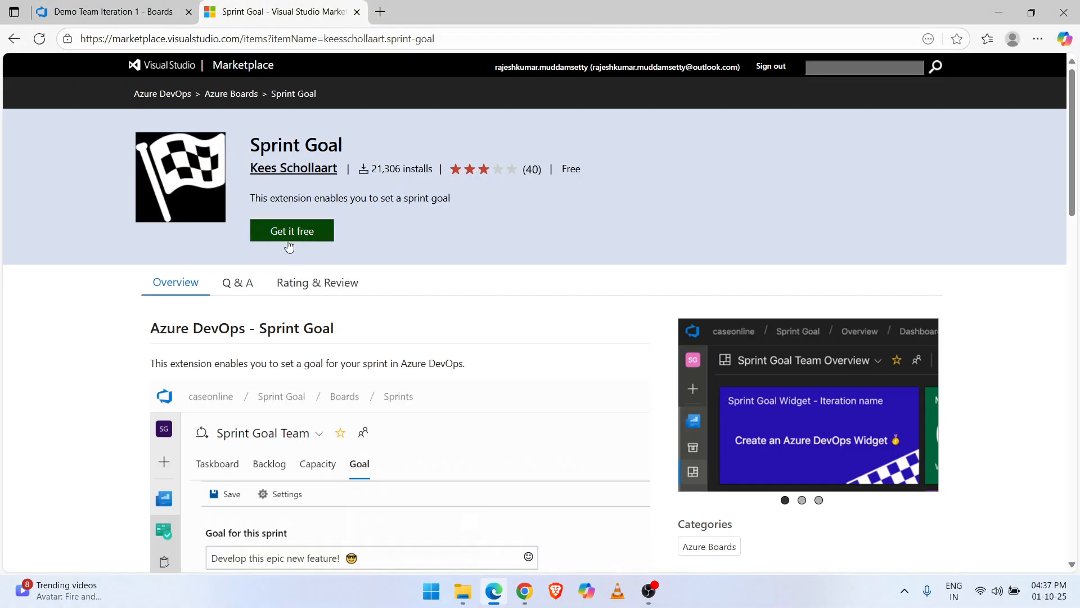
Start acquiring the free Sprint Goal extension and check its installation status for the first organization
click(289, 242)
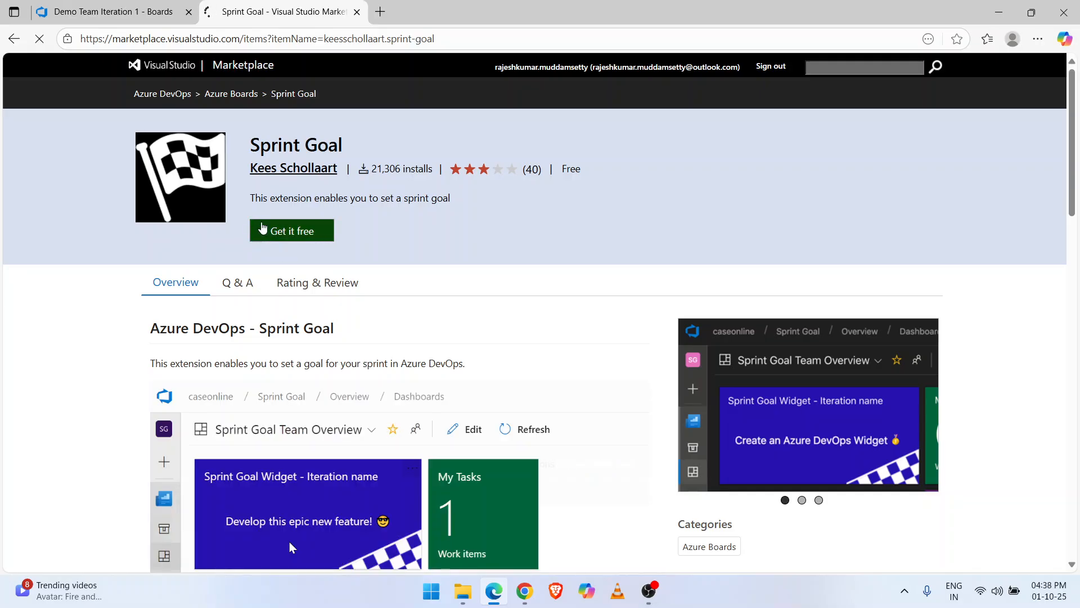
click(262, 228)
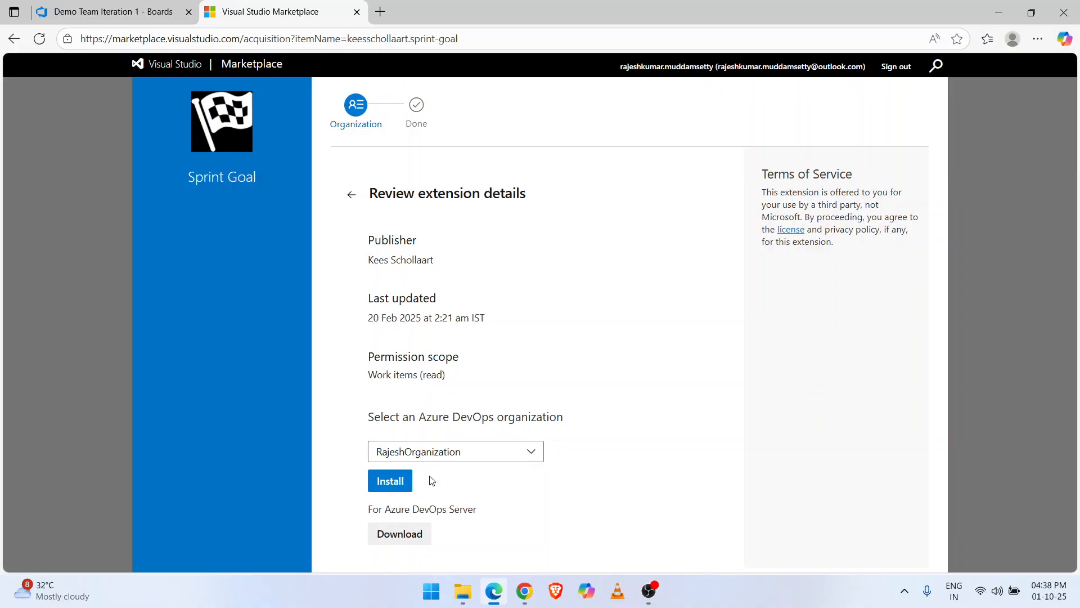
click(454, 453)
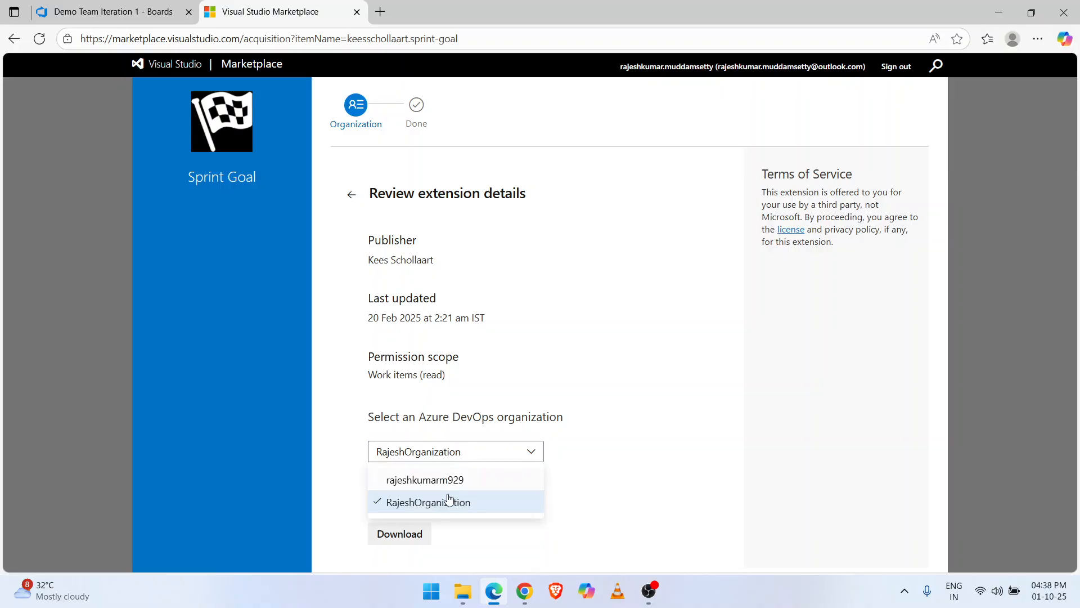
click(450, 481)
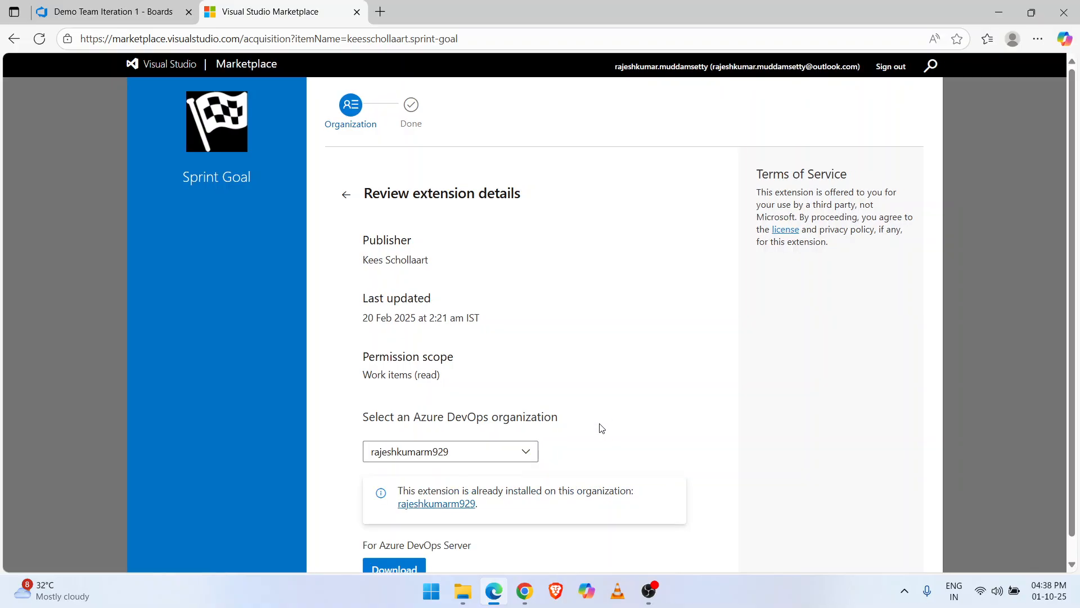
drag(398, 493, 631, 493)
Select the organization that holds the Demo project, review the extension's permission scope and install Sprint Goal there
click(467, 453)
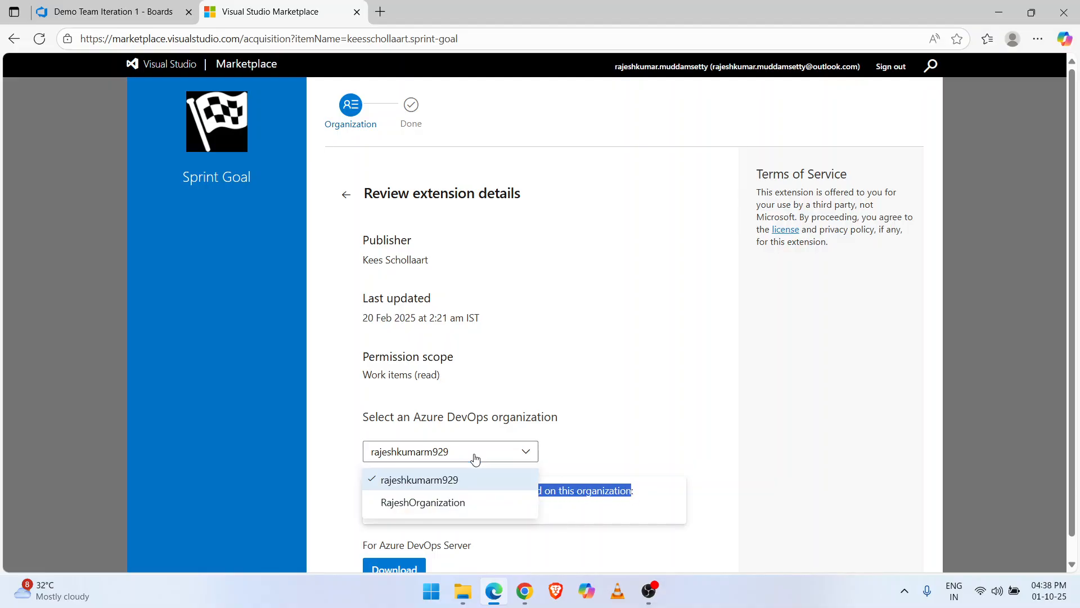
click(444, 502)
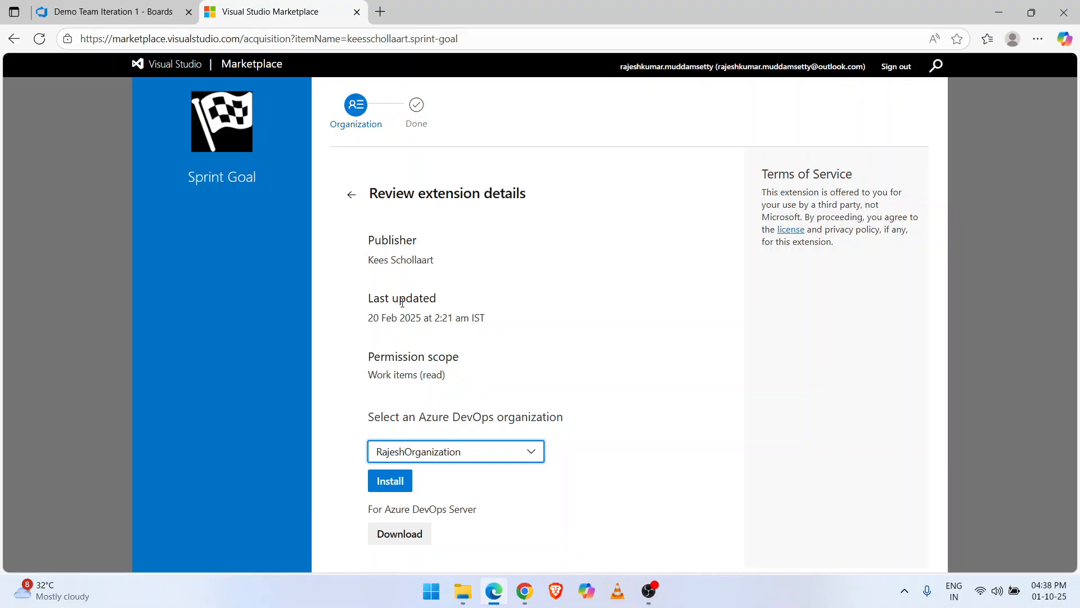
drag(371, 356, 460, 357)
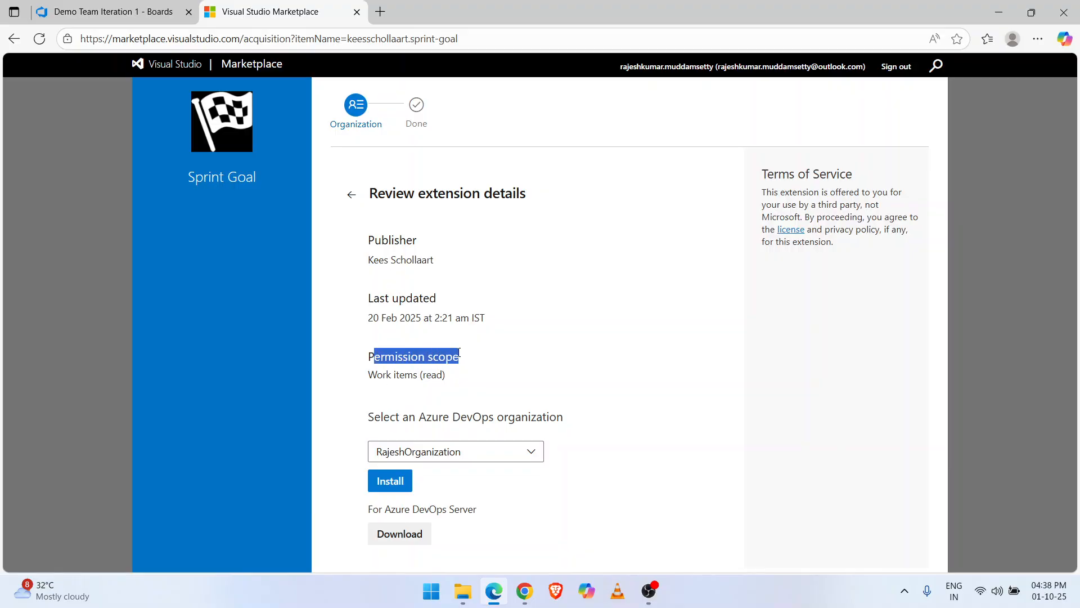
drag(370, 376, 455, 377)
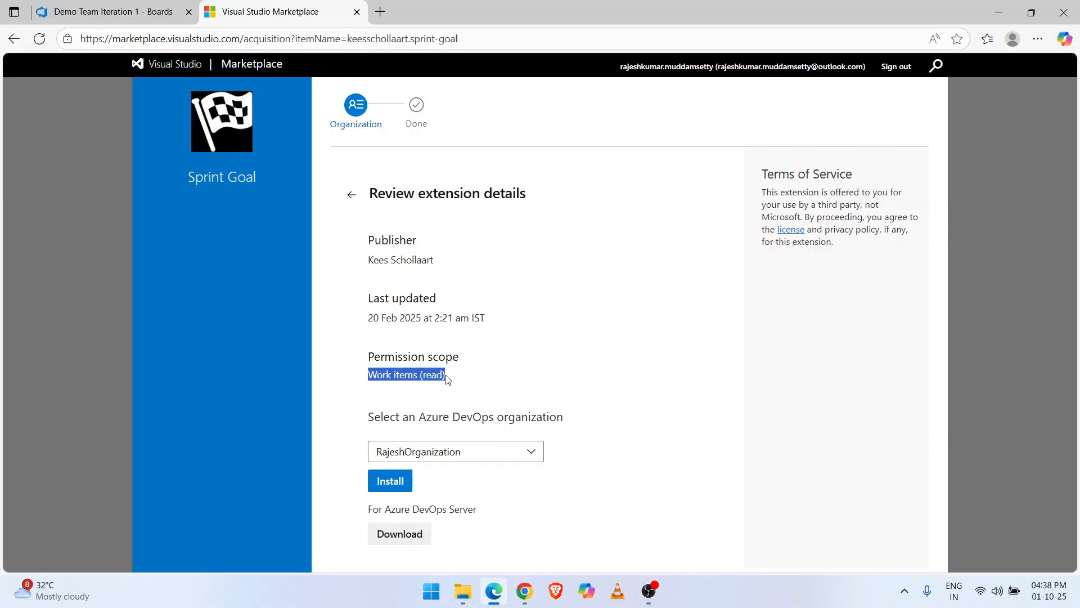
click(435, 376)
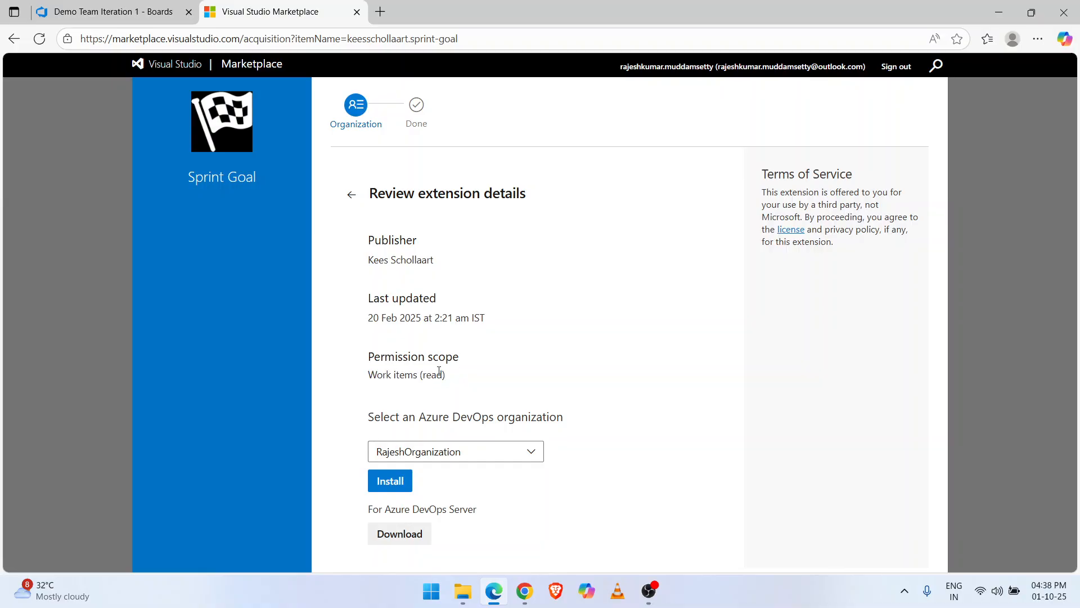
click(383, 482)
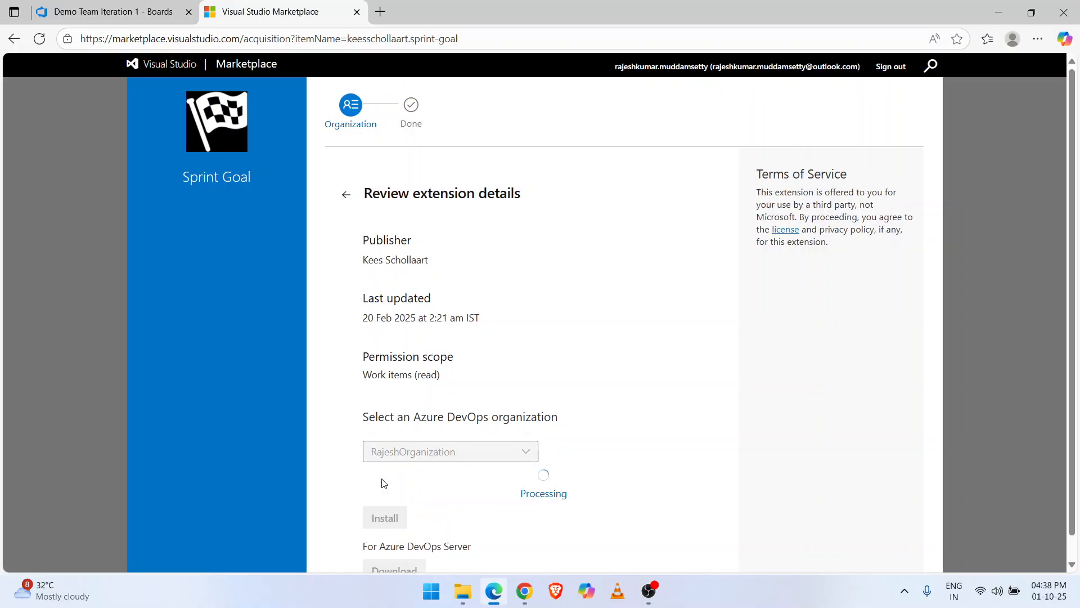
scroll(544, 445, down, 1)
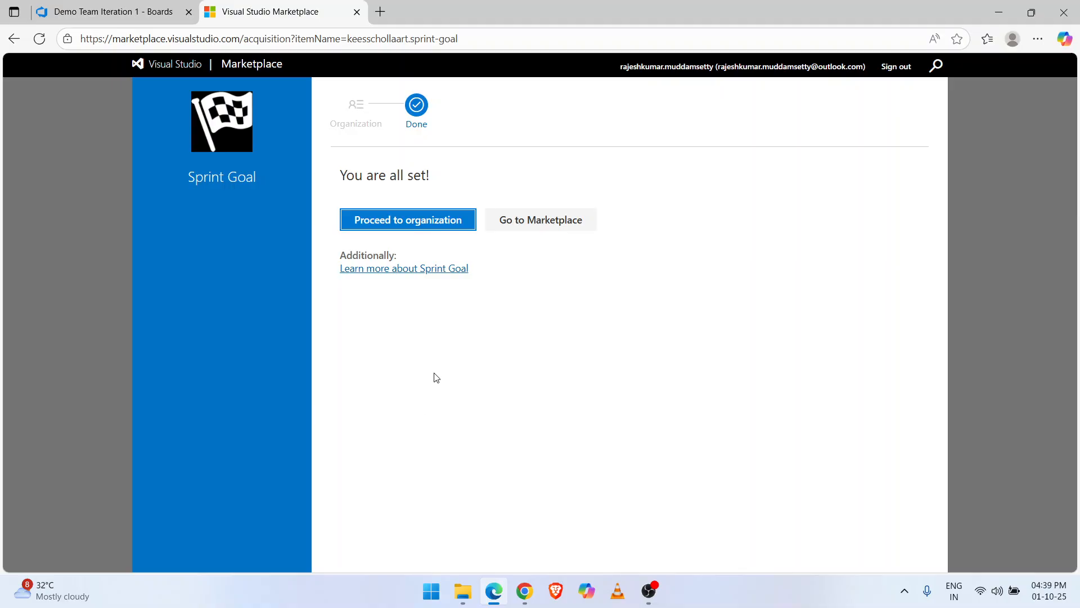
Proceed to the organization and filter the installed extensions in its organization settings by "spr" to check for Sprint Goal
click(397, 222)
click(107, 11)
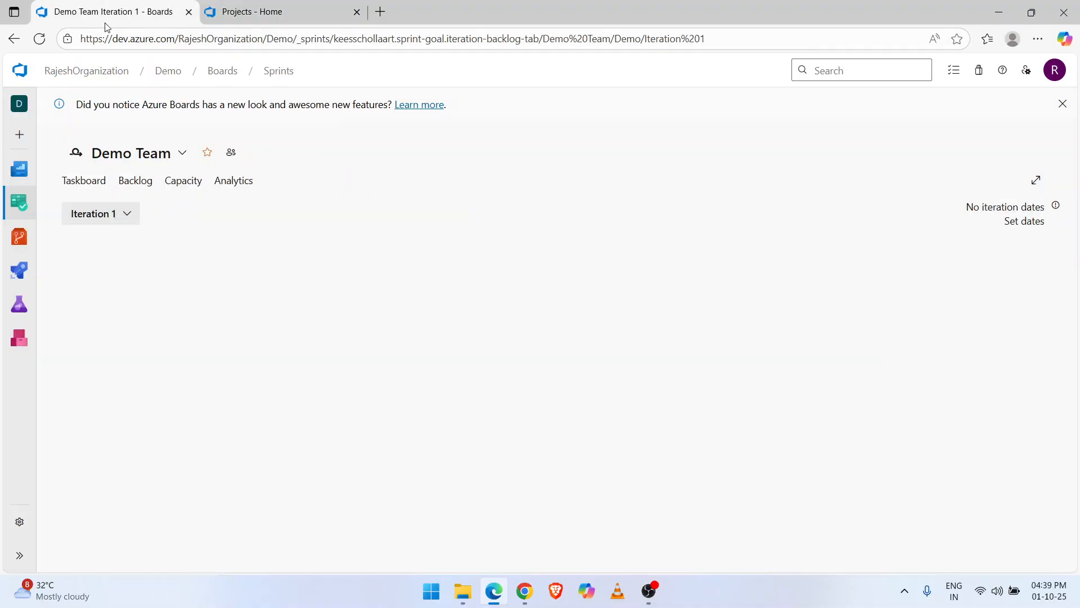
click(87, 71)
click(82, 554)
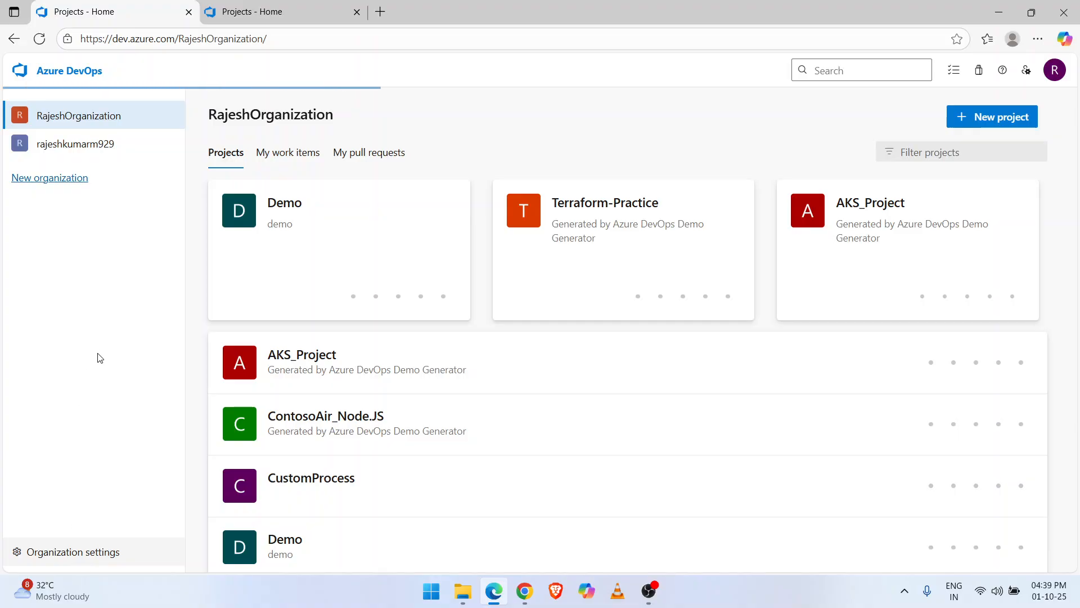
click(67, 359)
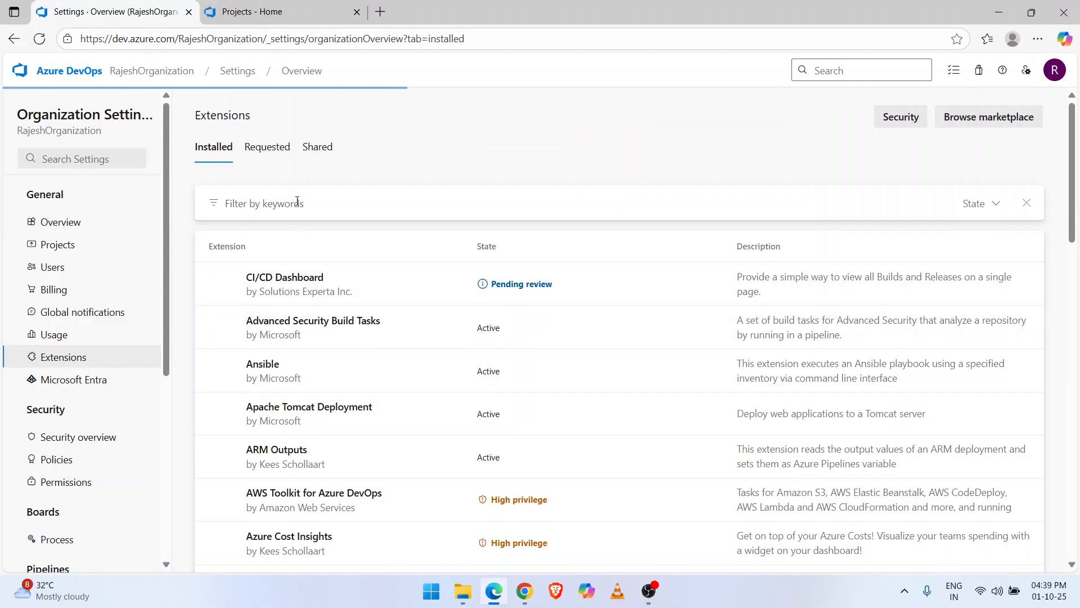
click(297, 202)
text(r)
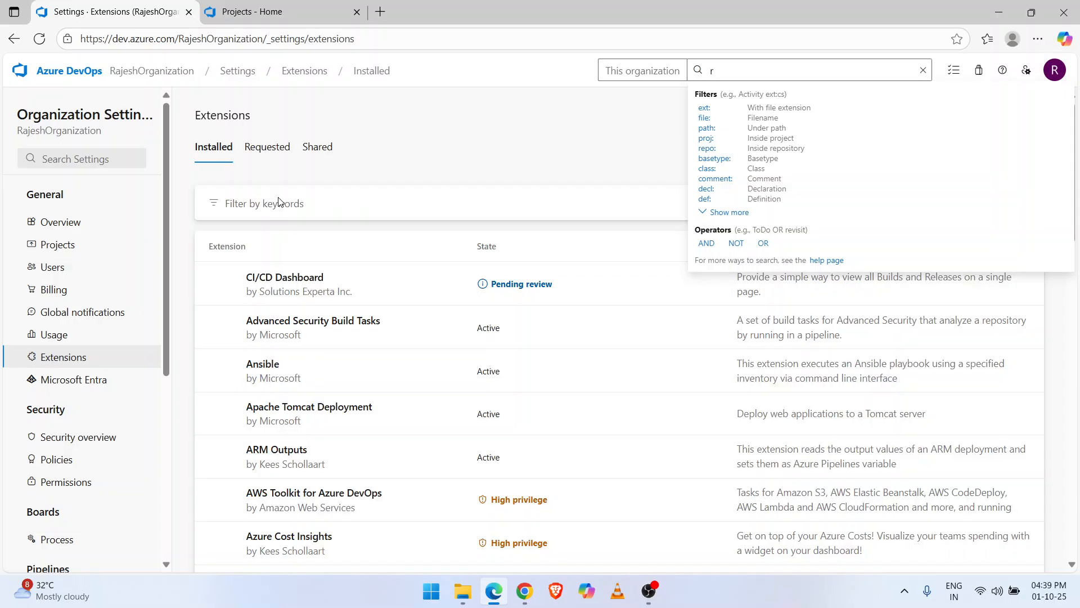
click(332, 205)
text(spr)
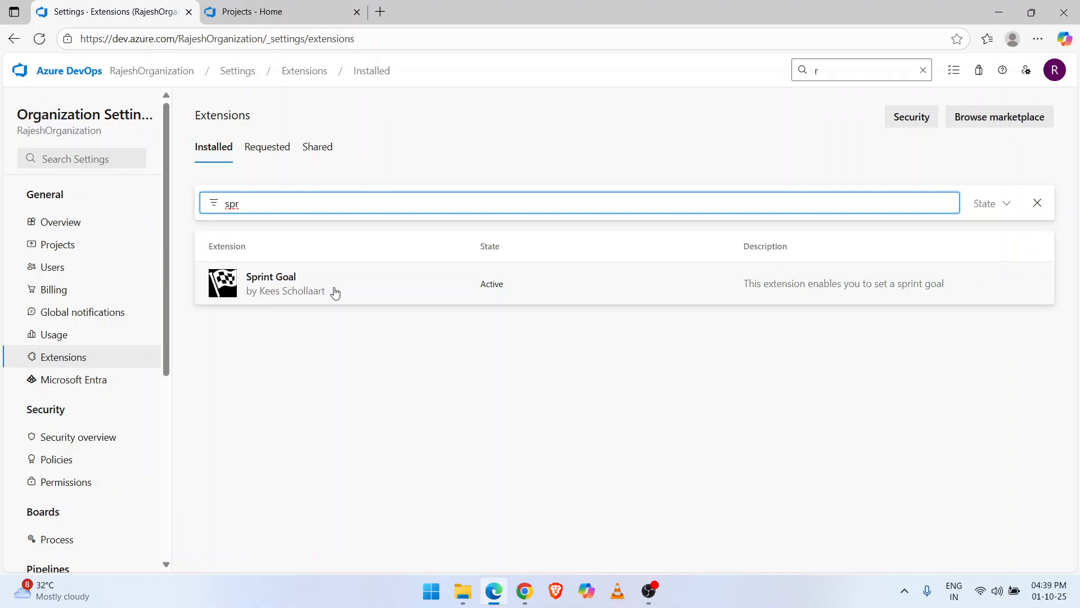
Open the Demo project's sprints from the organization's project list and show the sprint goal for Iteration 1
click(279, 10)
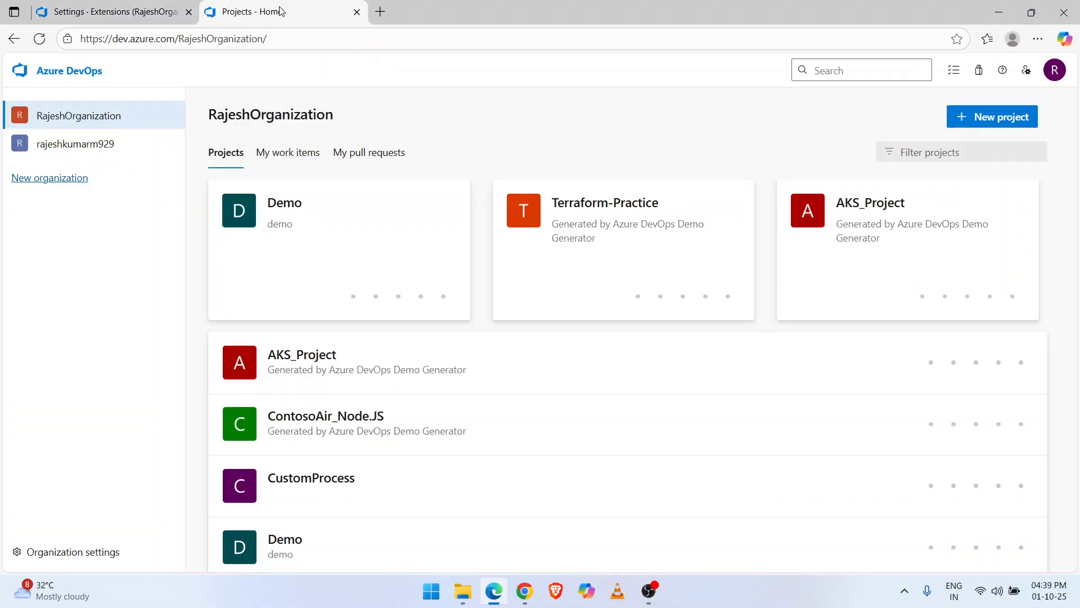
click(362, 236)
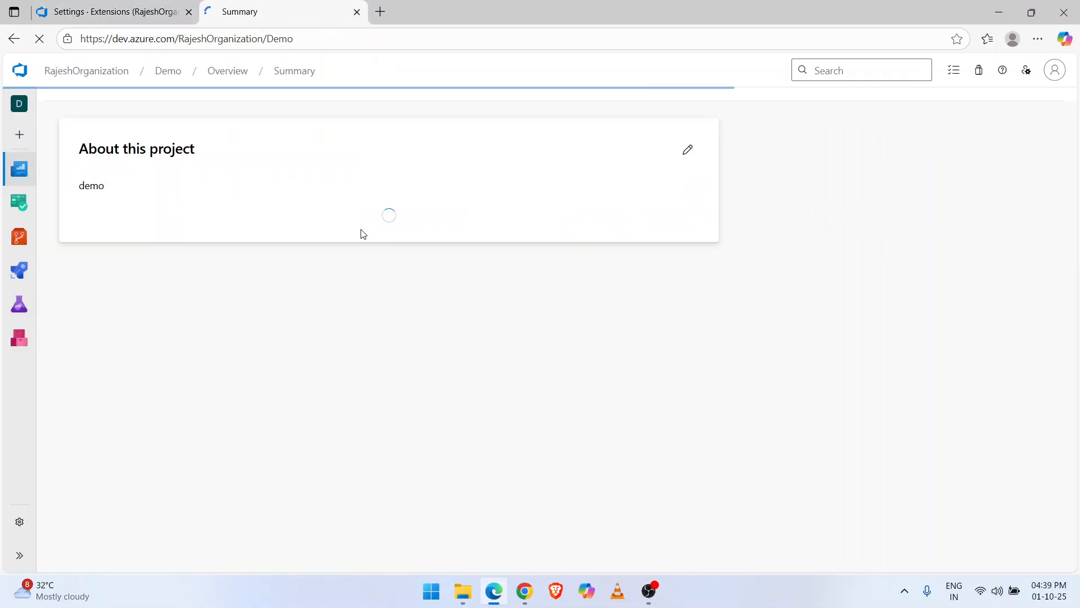
click(19, 208)
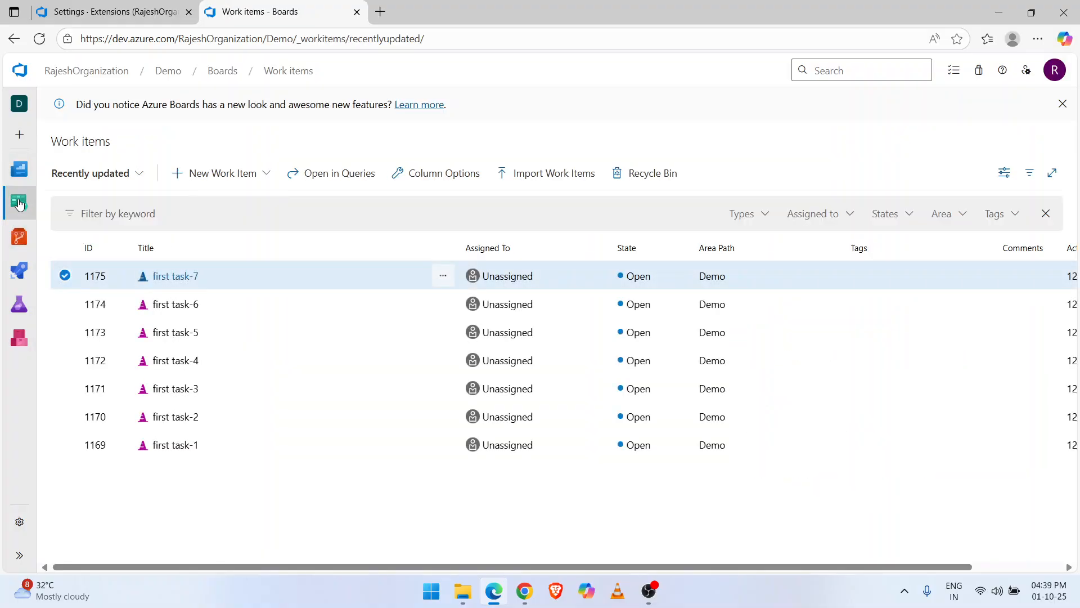
mouse_move(18, 205)
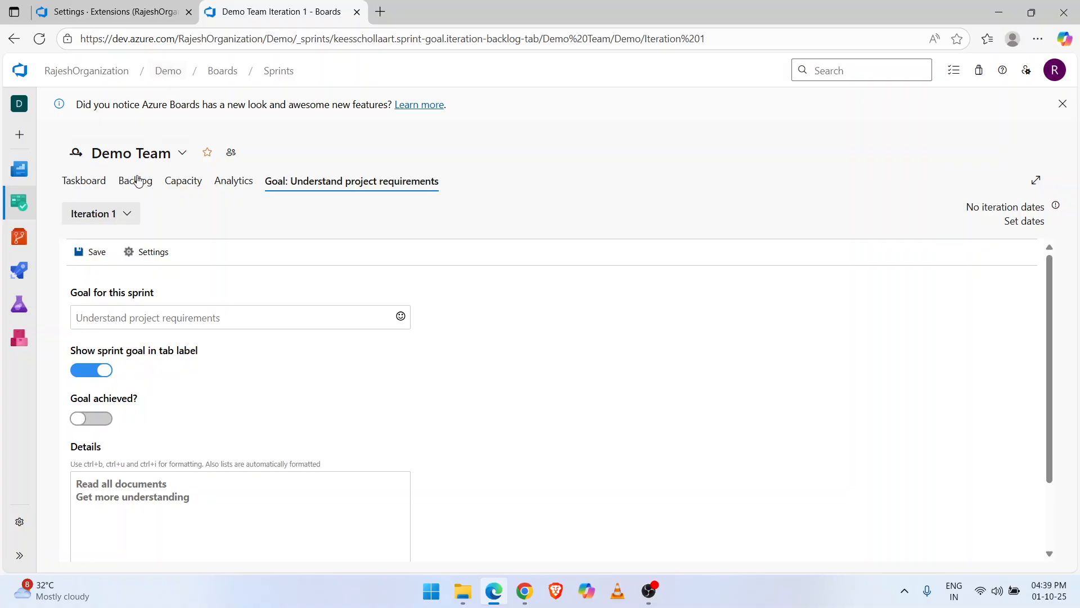
Compare the sprint goals of Iteration 1 and Iteration 2, and reload the page on Iteration 2 to refresh the goal label
click(104, 217)
click(126, 298)
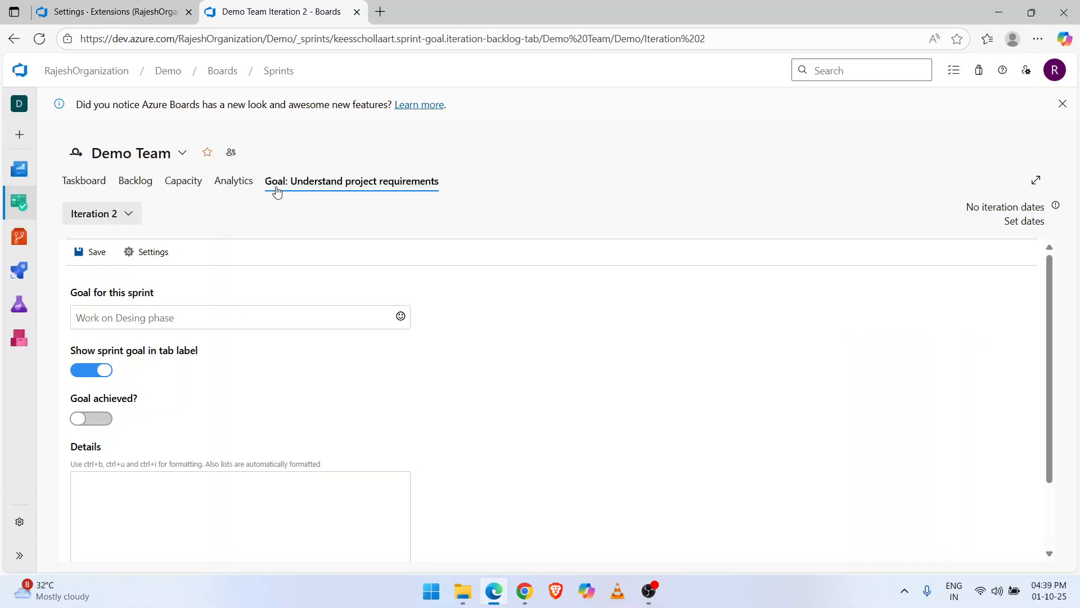
click(106, 205)
click(126, 271)
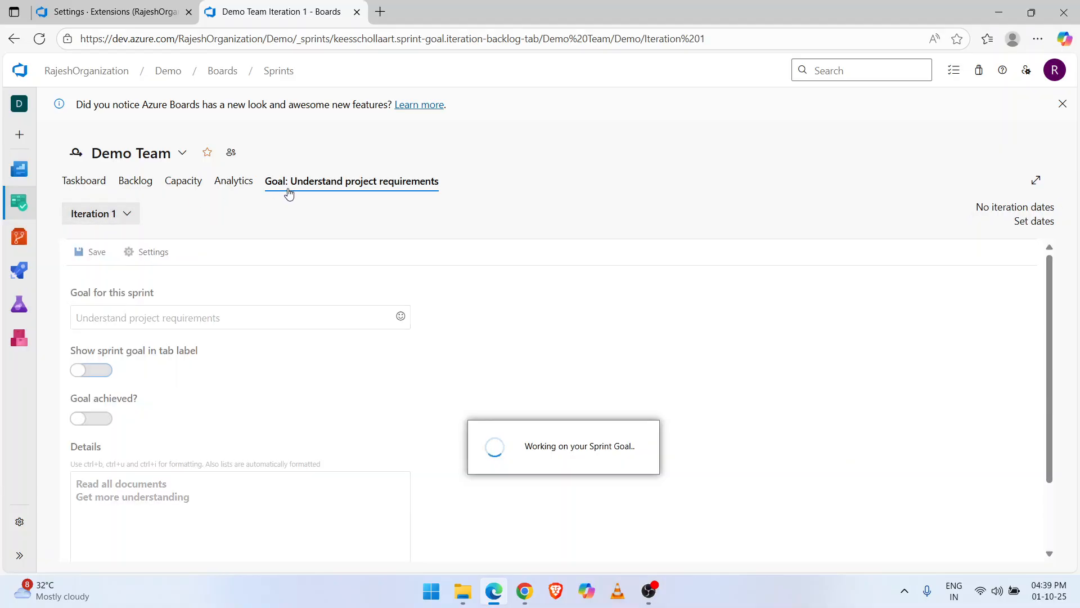
click(125, 213)
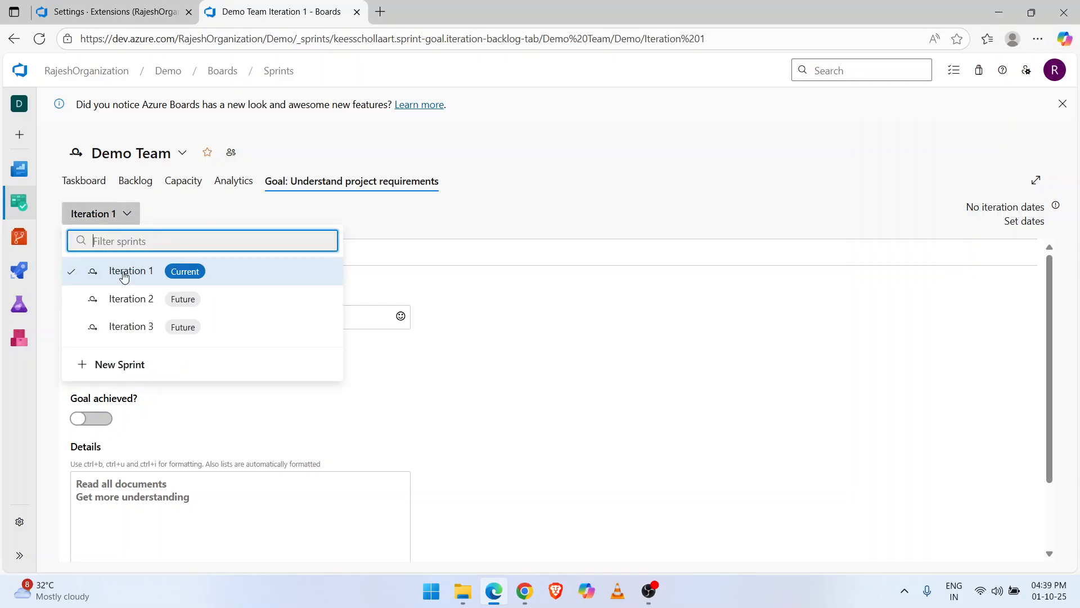
click(127, 299)
click(39, 38)
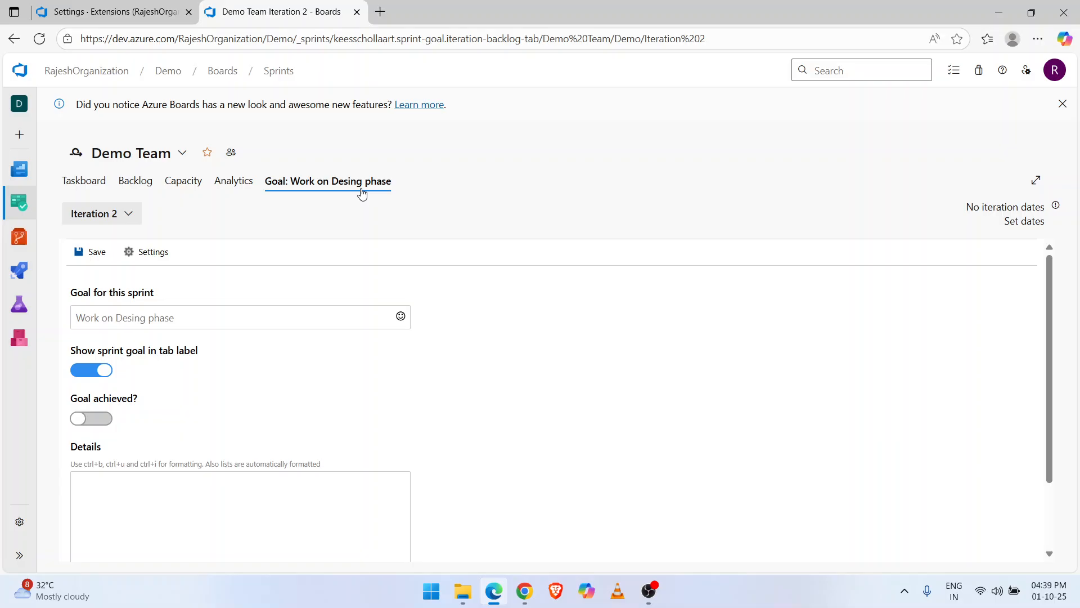
Switch the Demo Team's sprint to Iteration 3 and reload its goal page
click(123, 215)
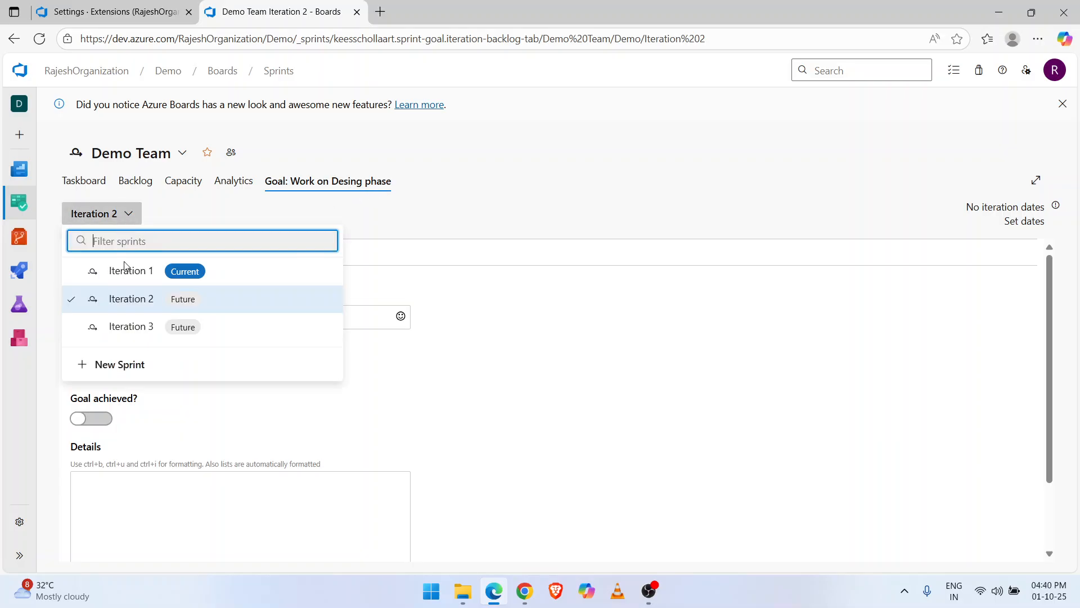
click(127, 327)
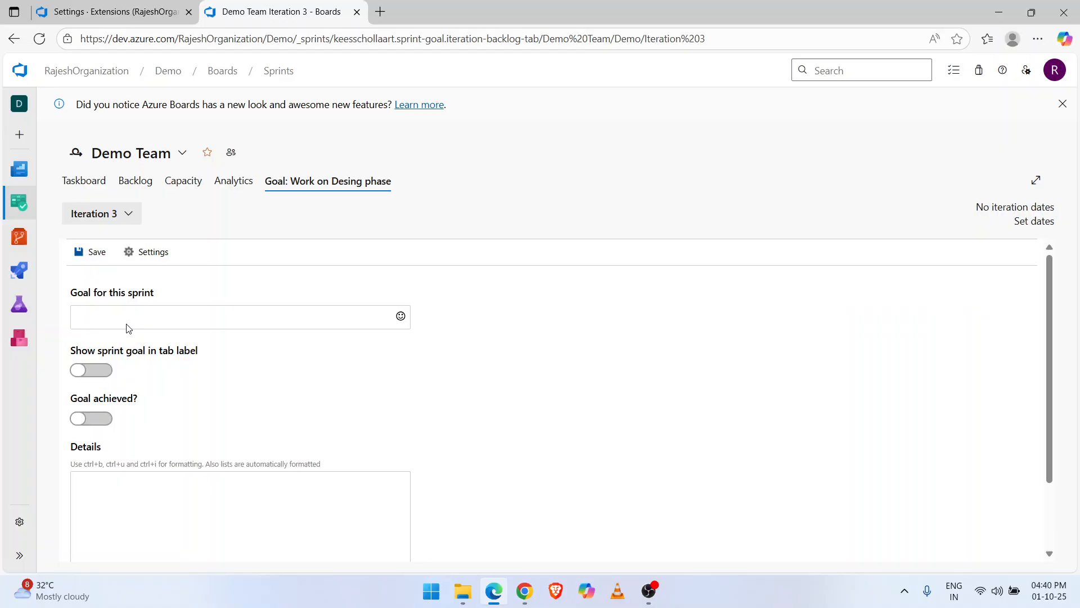
click(39, 39)
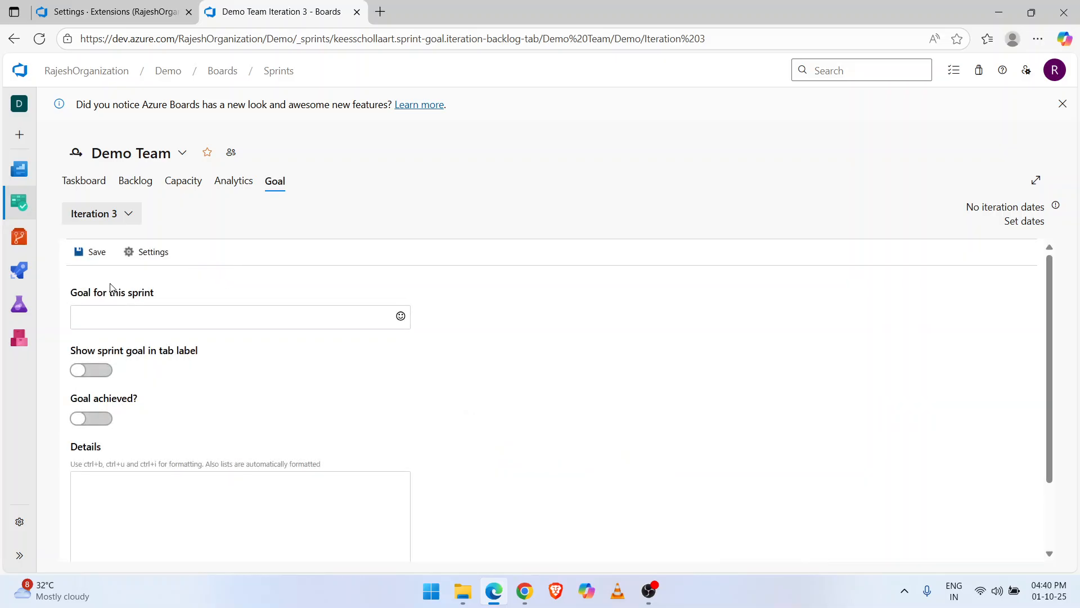
Try to set Iteration 3's goal to "Prepare a blue print for demo" with the goal shown in the tab label, and reload the page
click(111, 318)
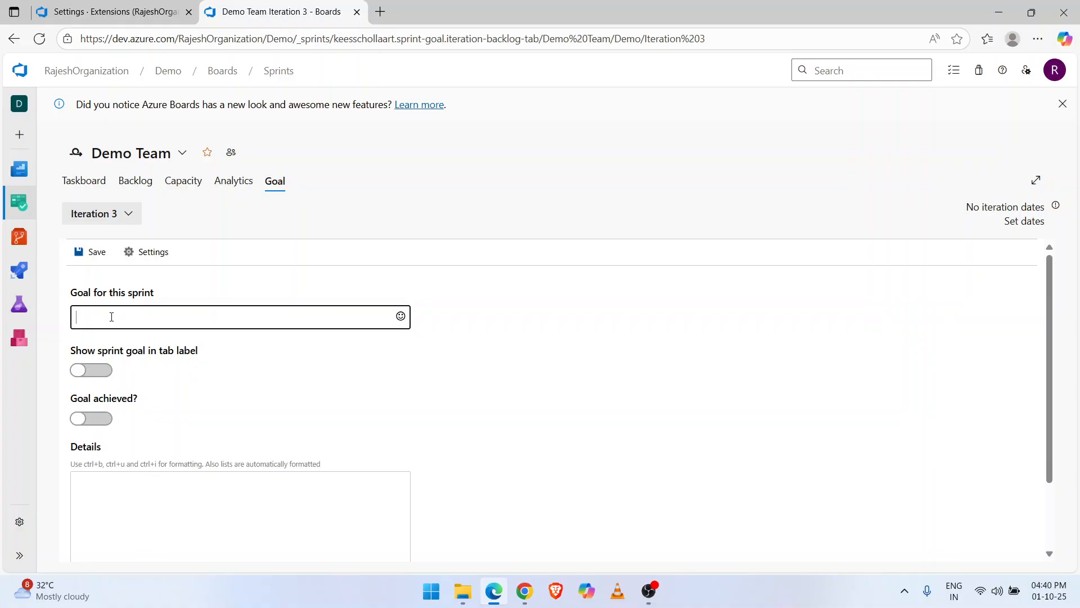
text(Prepare a blu pir)
text(t for demo)
drag(216, 318, 31, 315)
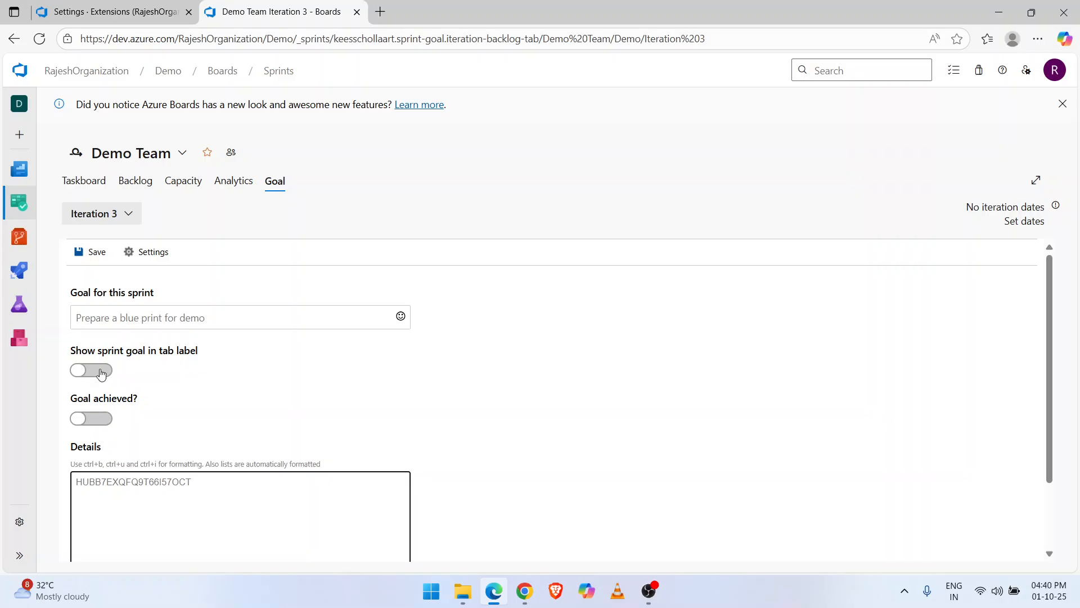
click(99, 370)
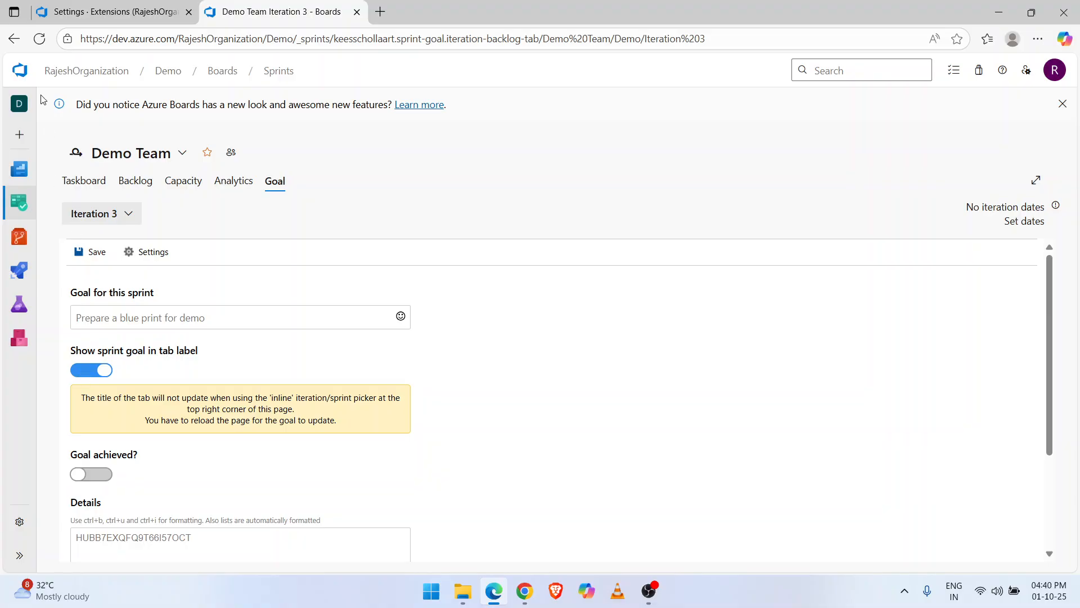
click(39, 39)
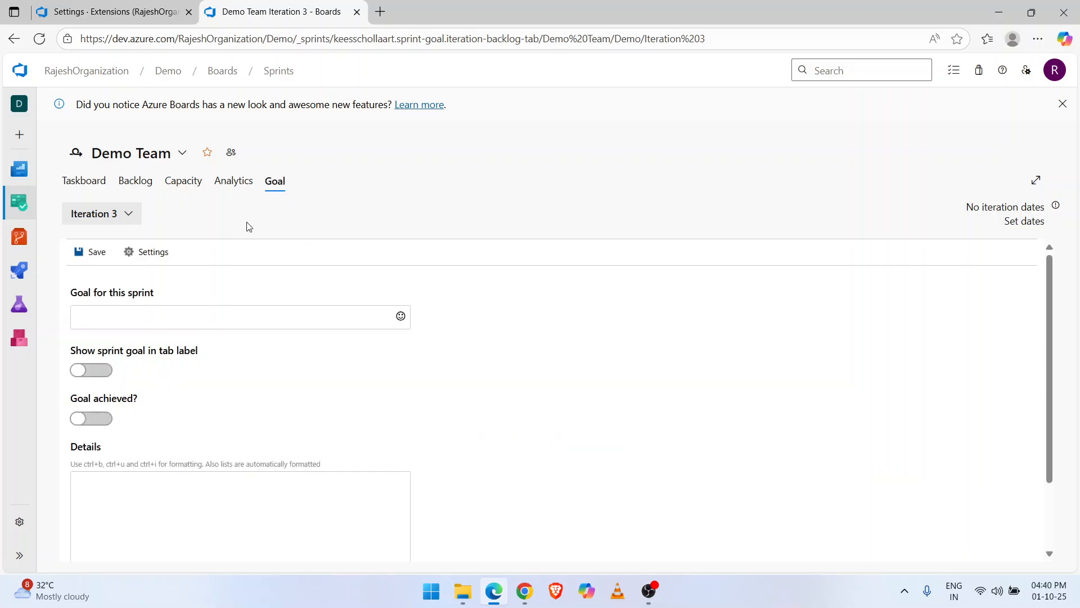
Set Iteration 3's goal and details to "Prepare blueprint for demo", show the goal in the tab label, and save
scroll(218, 268, down, 2)
scroll(224, 298, up, 2)
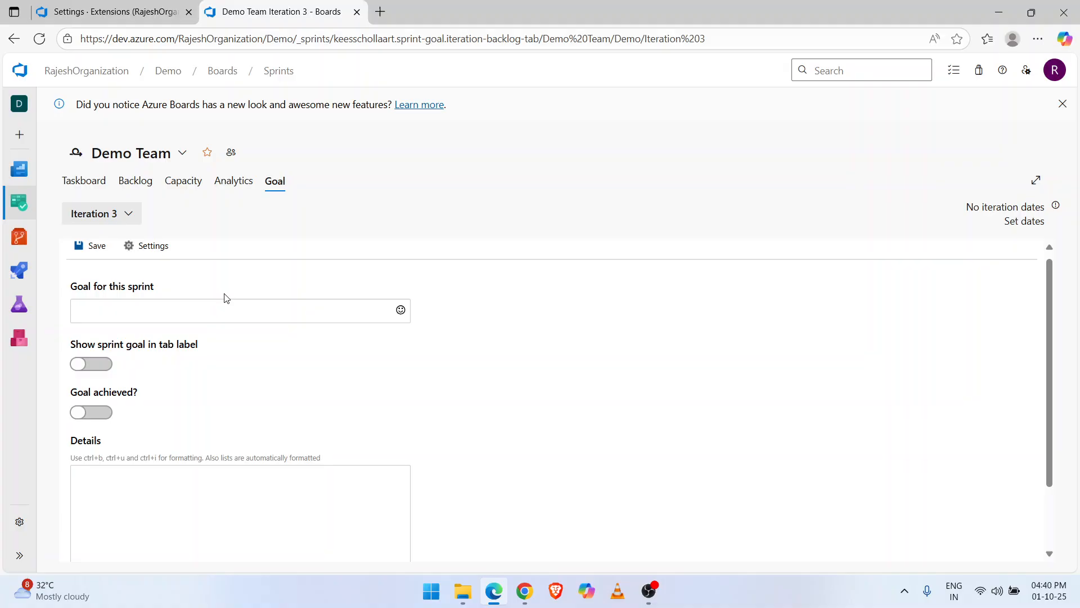
click(171, 312)
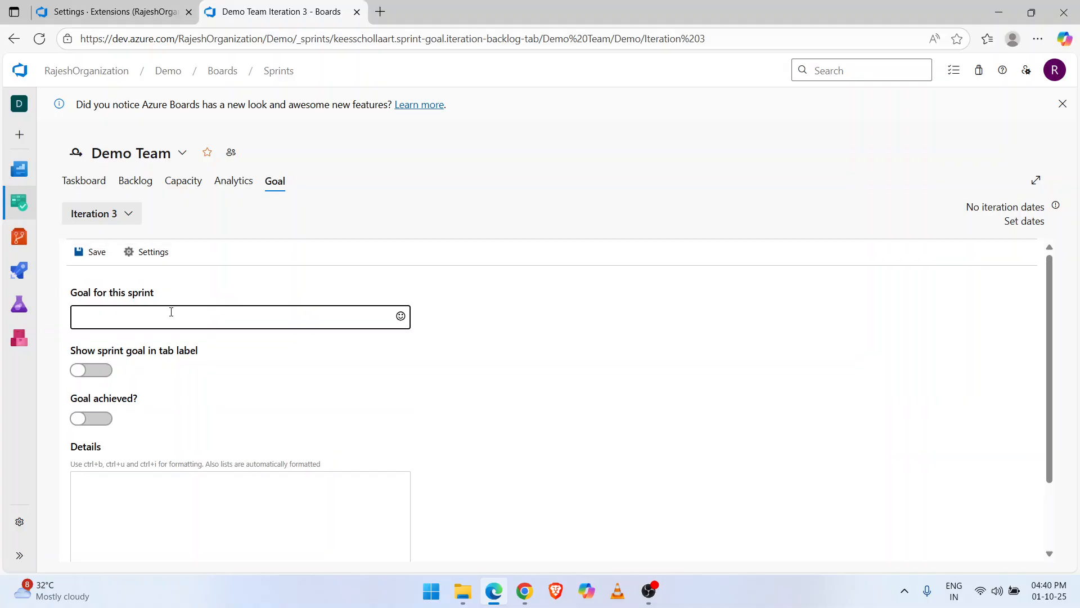
text(Prepare blueprint for demo)
key(ctrl+a)
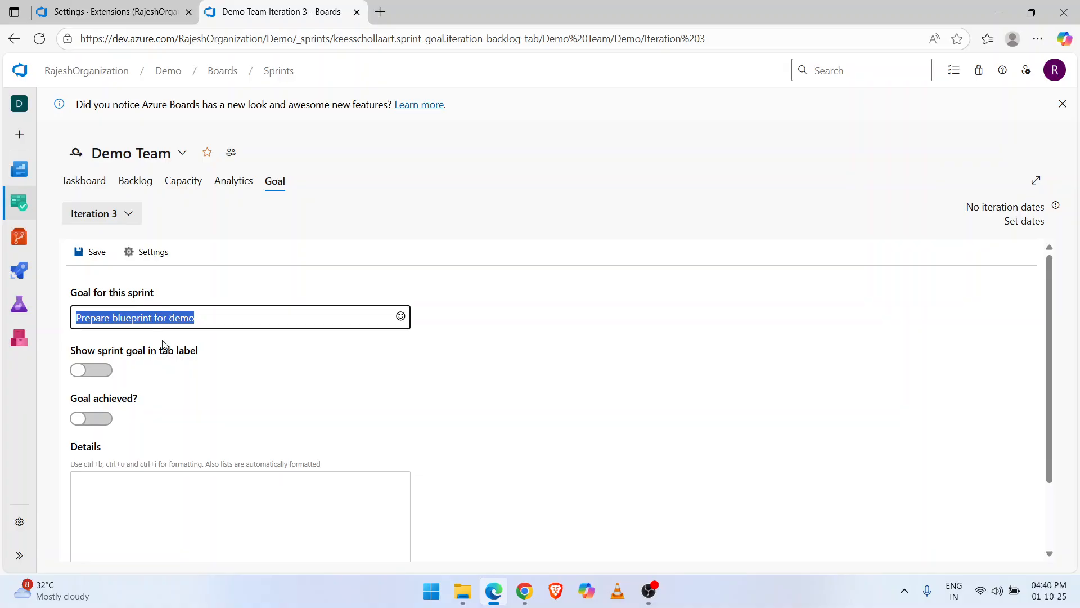
click(175, 513)
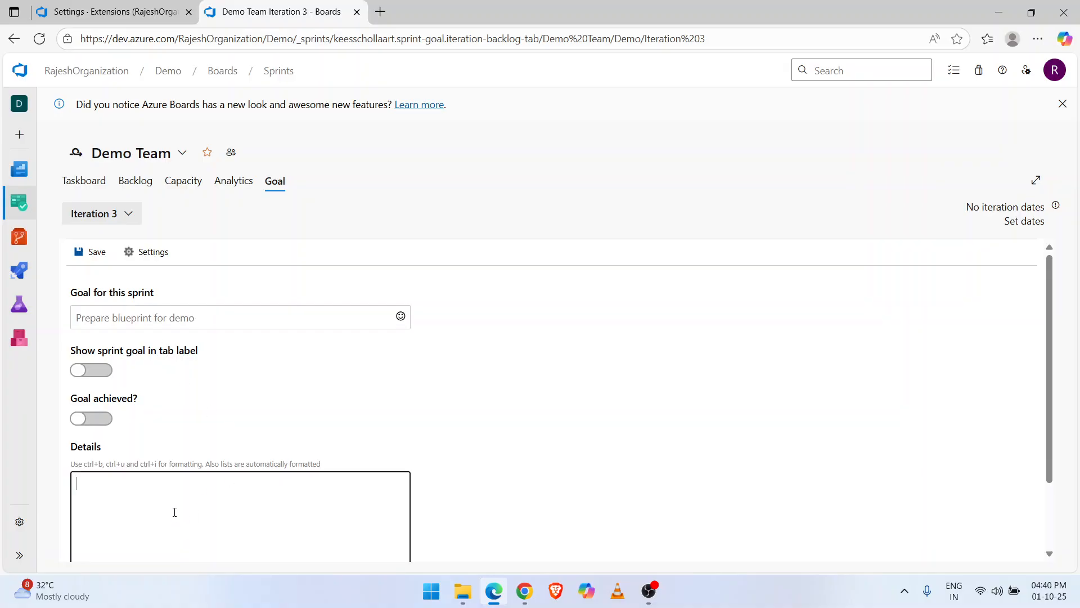
click(99, 371)
click(92, 251)
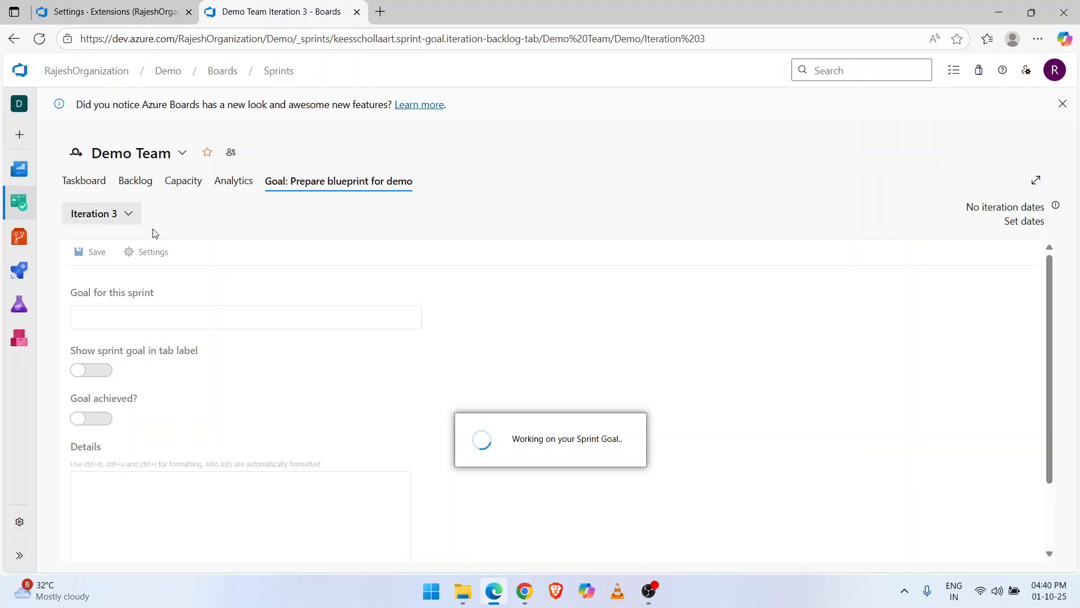
Check the goal labels of Iteration 1, Iteration 2 and Iteration 3 in turn, reloading the page on each iteration
click(128, 213)
click(128, 276)
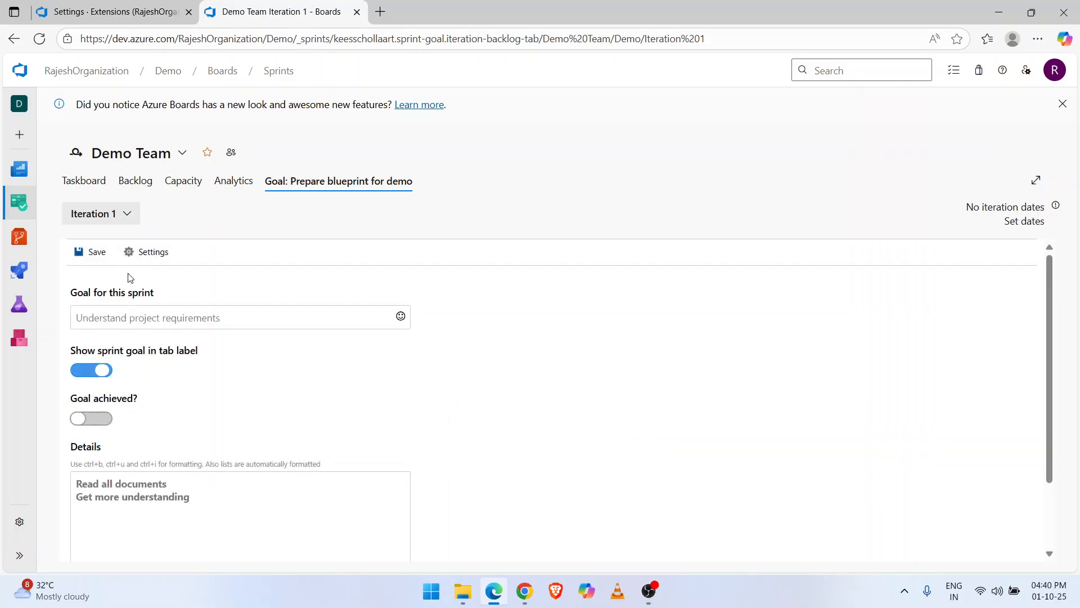
click(44, 38)
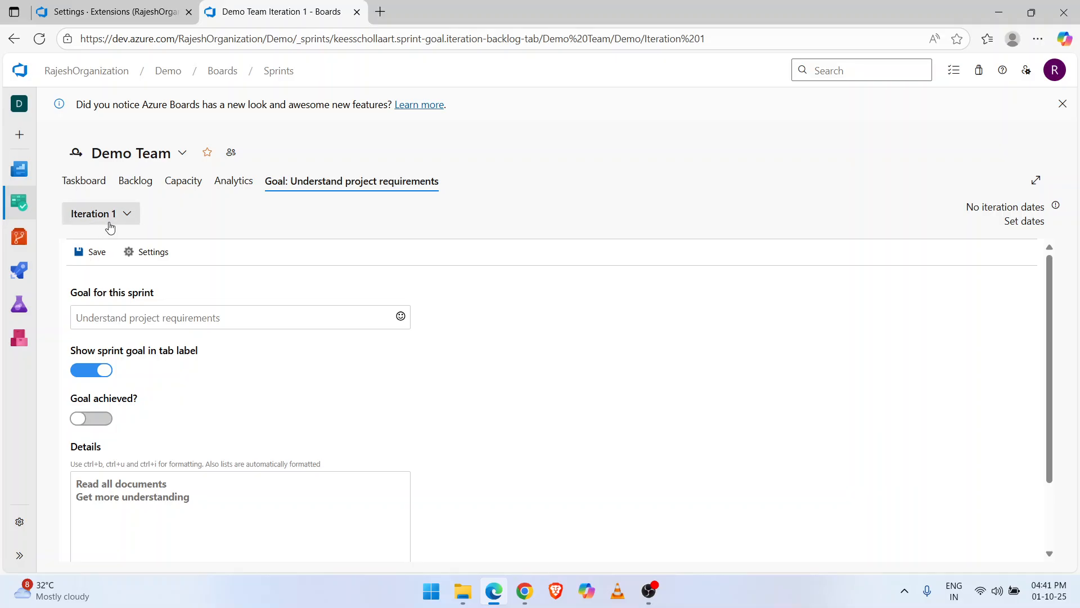
click(126, 216)
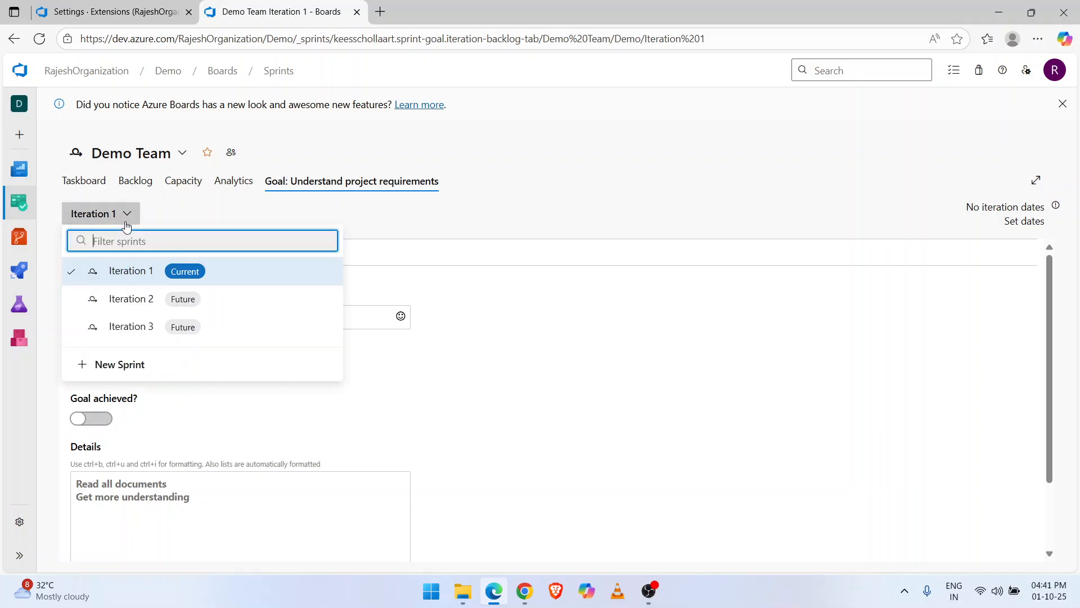
click(127, 299)
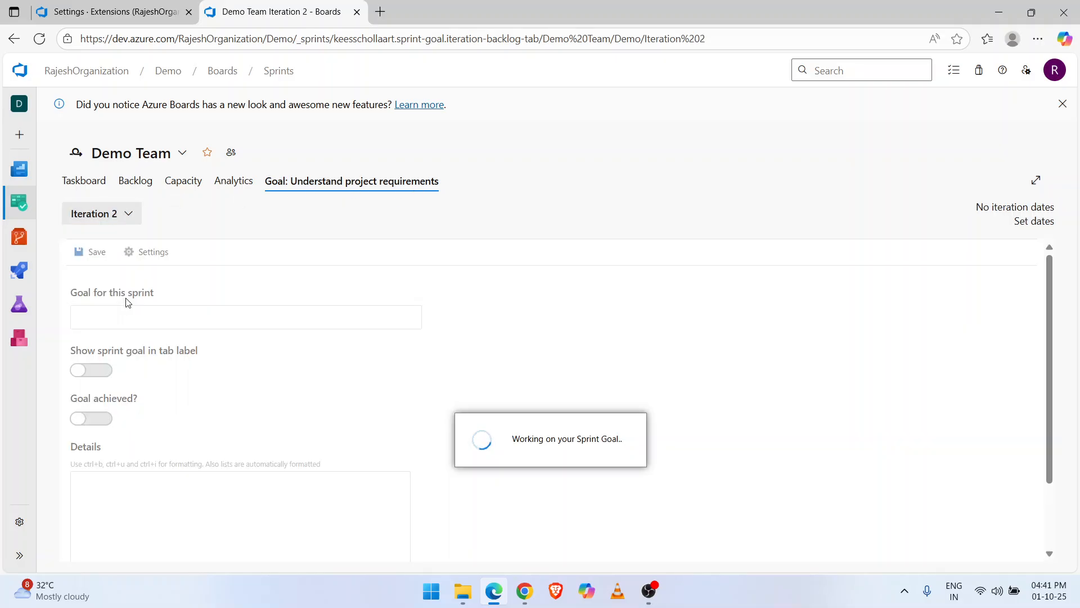
click(39, 39)
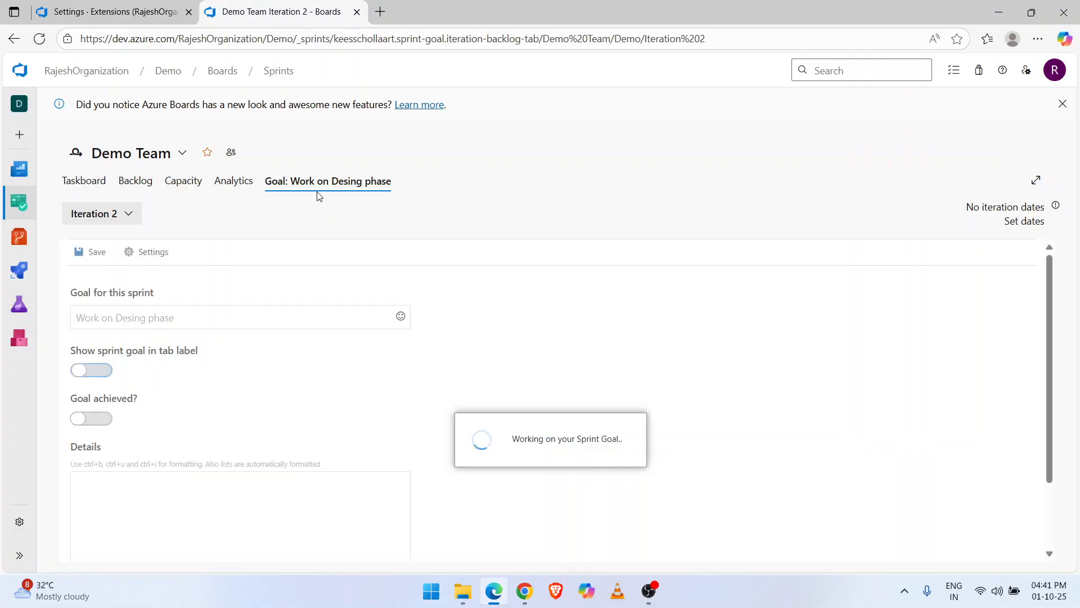
click(128, 215)
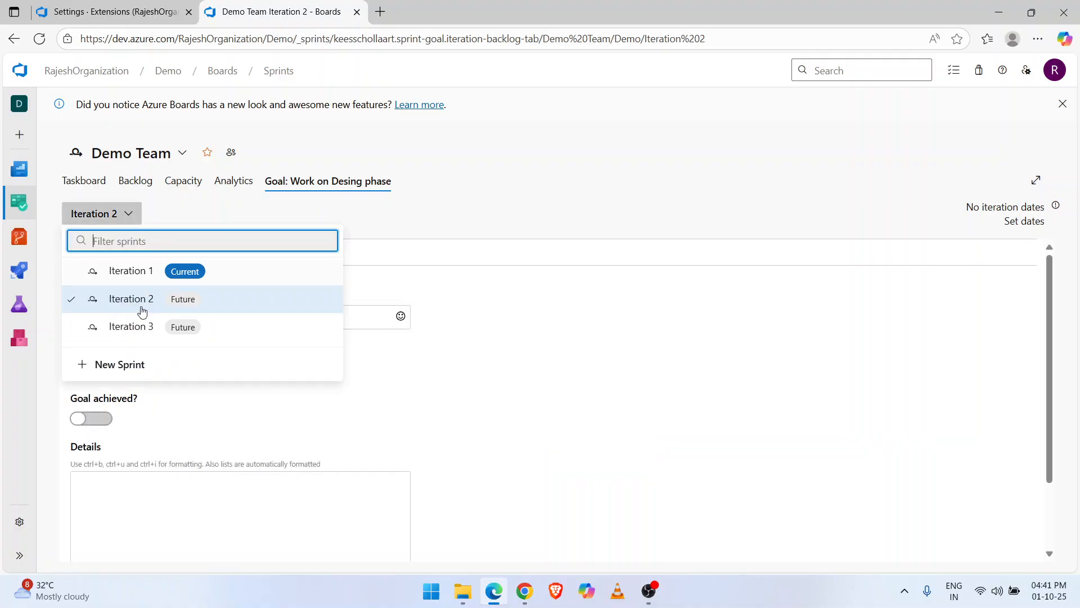
click(145, 326)
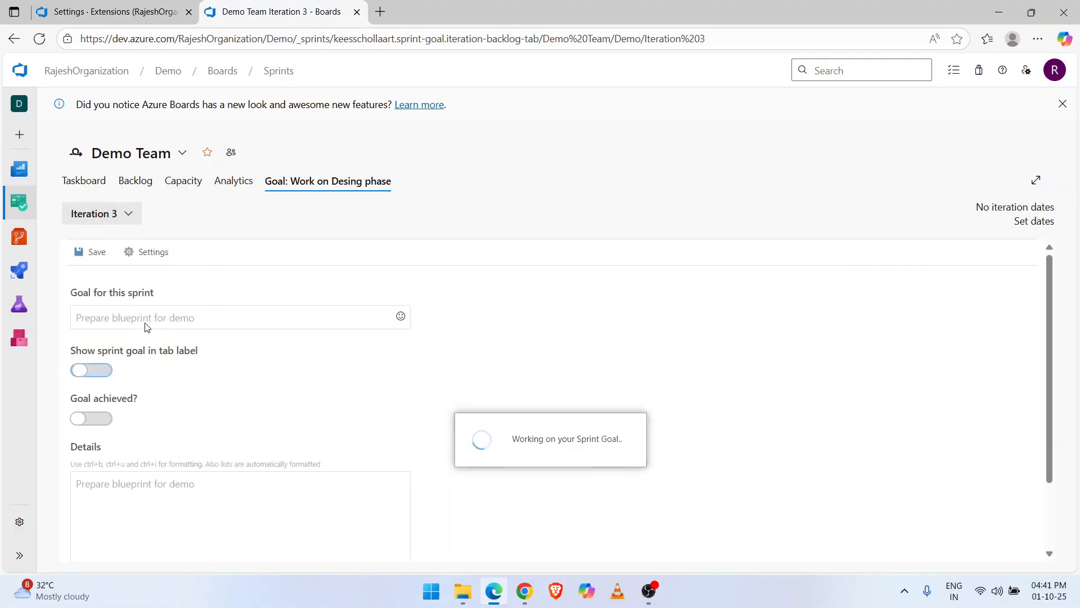
click(39, 38)
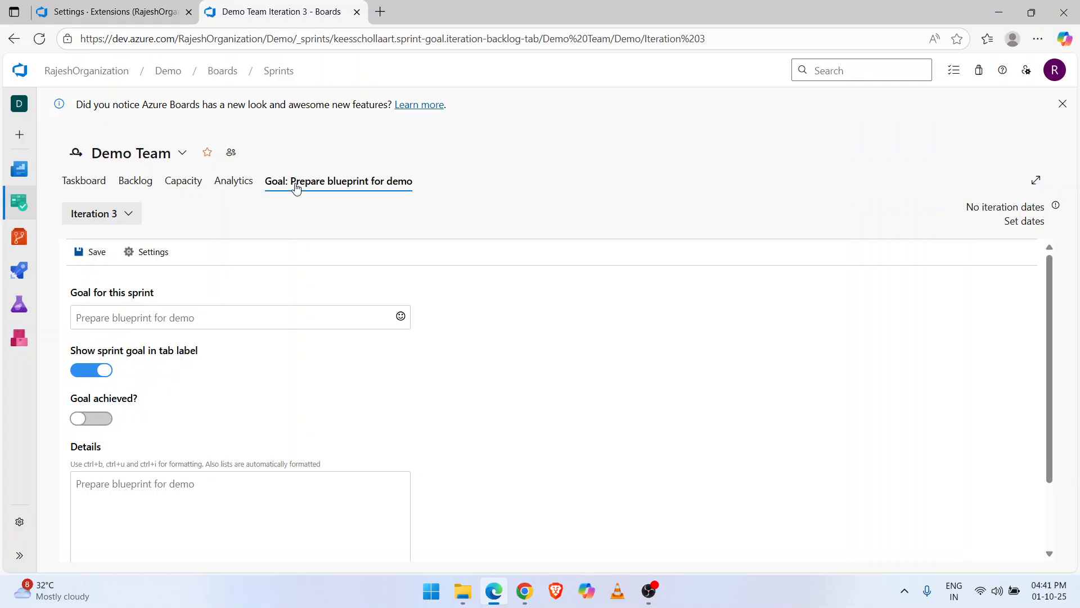
Add a second Sprint Goal Widget to the Demo Team's Overview dashboard and finish editing the dashboard
mouse_move(19, 169)
click(92, 215)
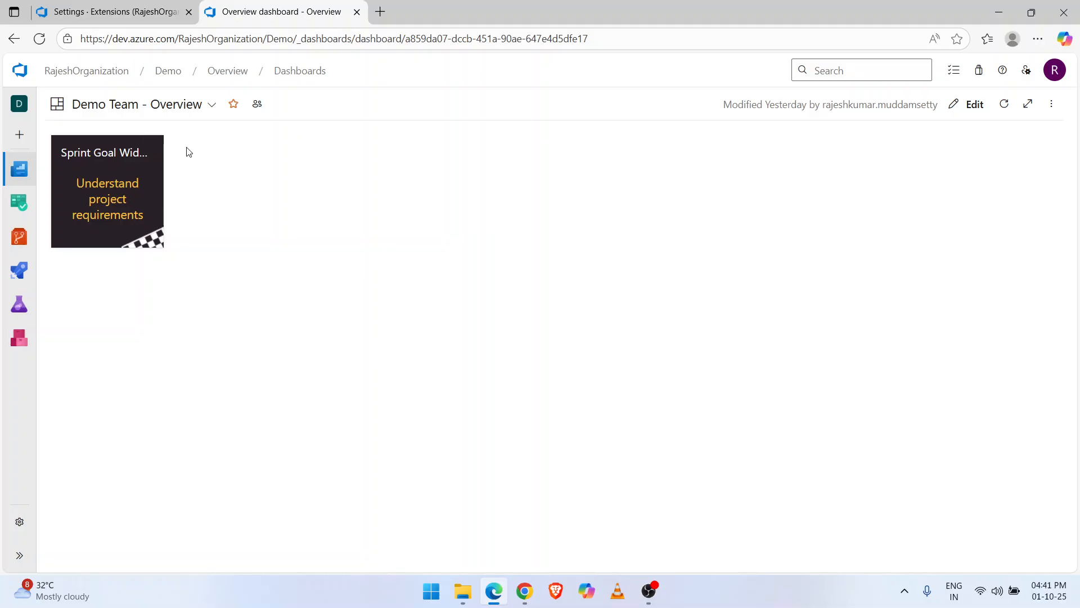
click(967, 106)
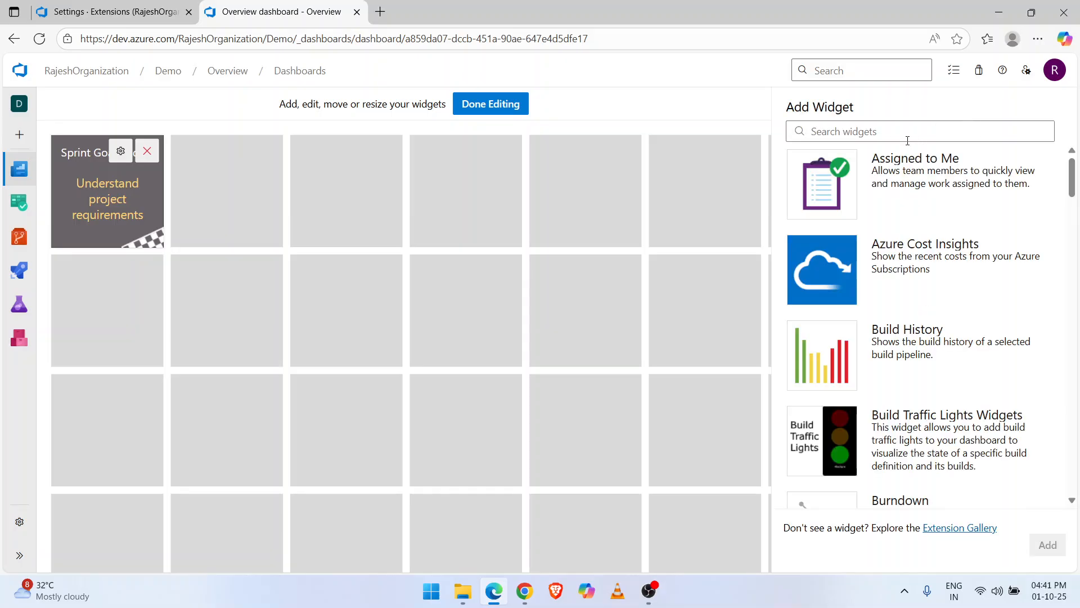
click(893, 134)
text(go)
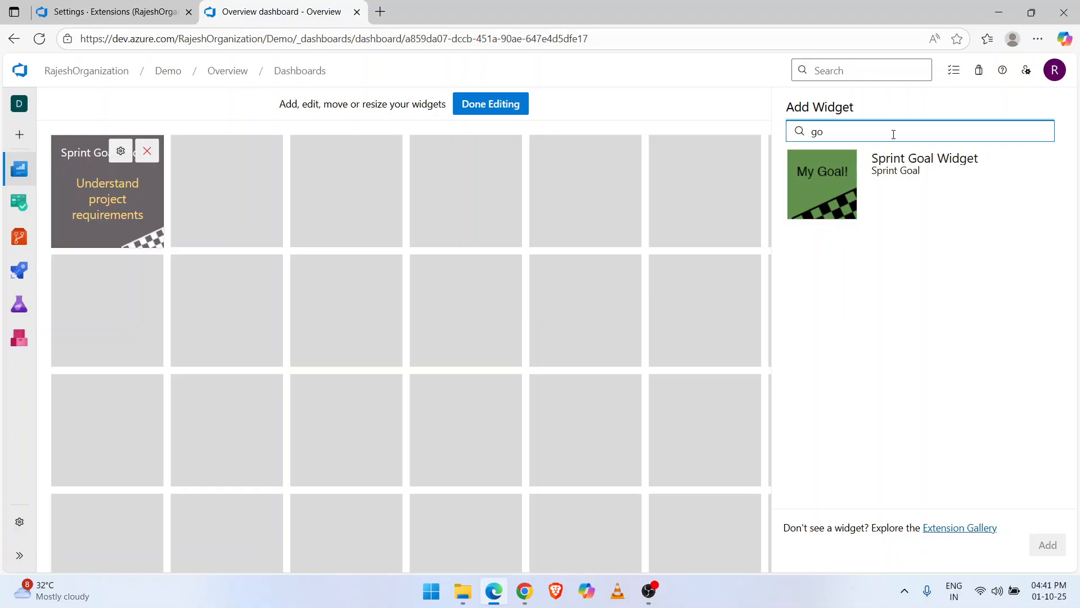
click(833, 186)
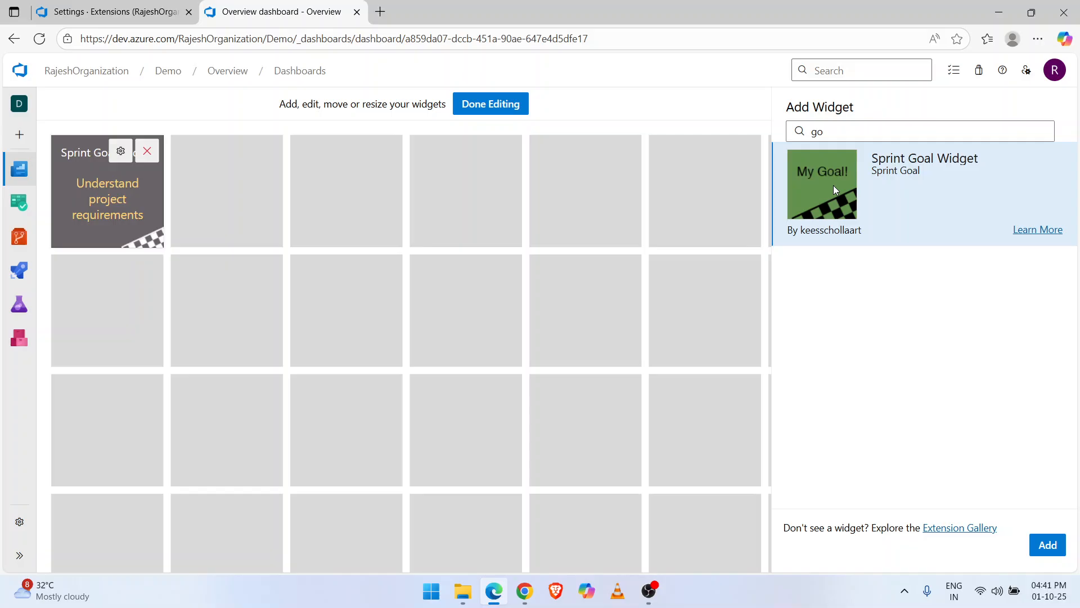
click(1048, 544)
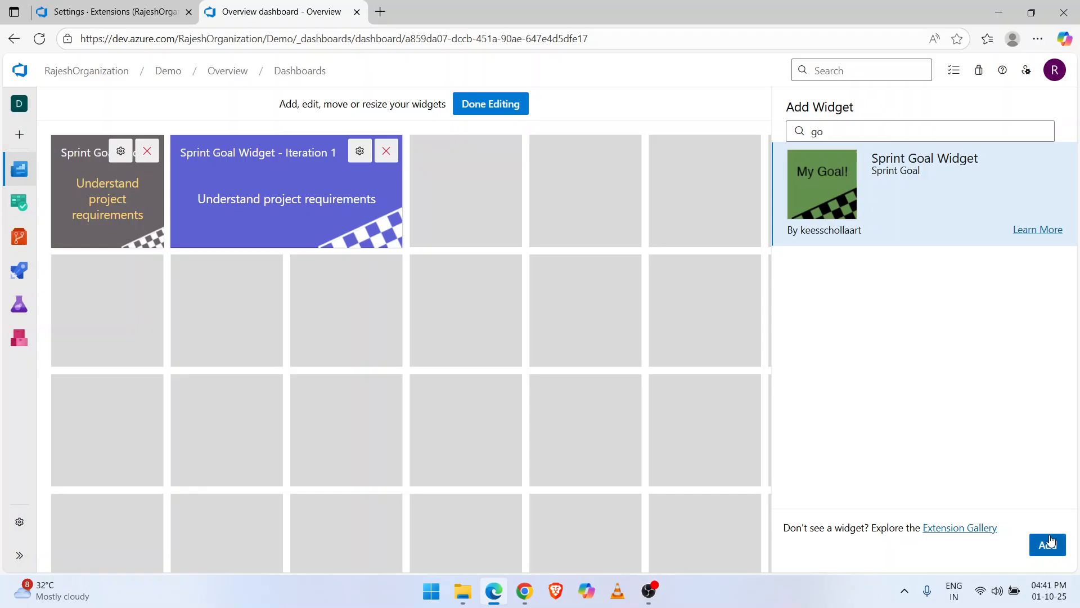
click(490, 104)
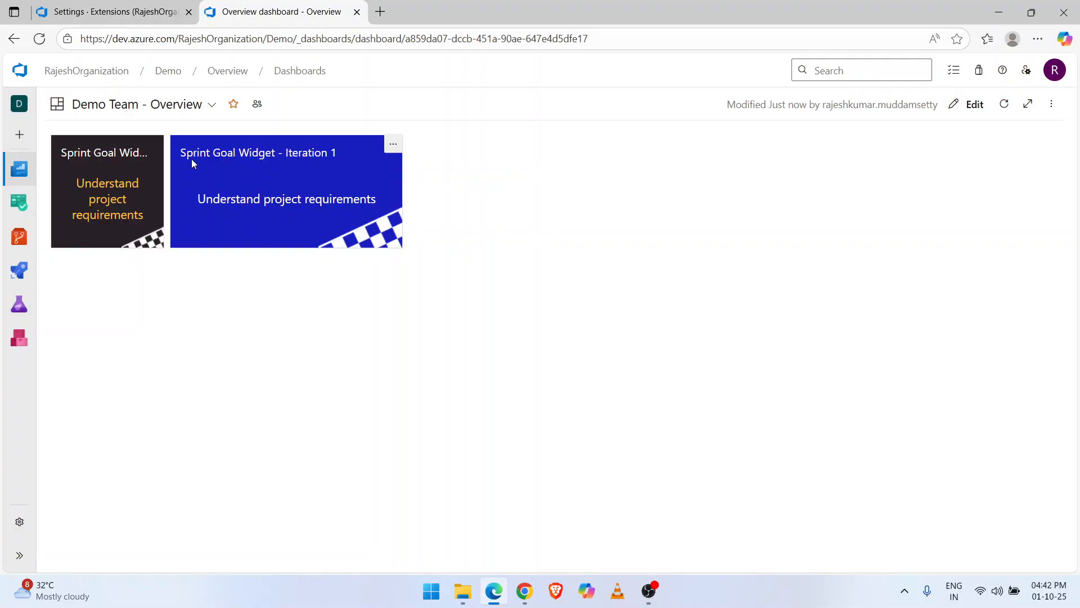
Compare Iteration 1's goal on the sprint page with the Sprint Goal widgets on the dashboard
mouse_move(23, 200)
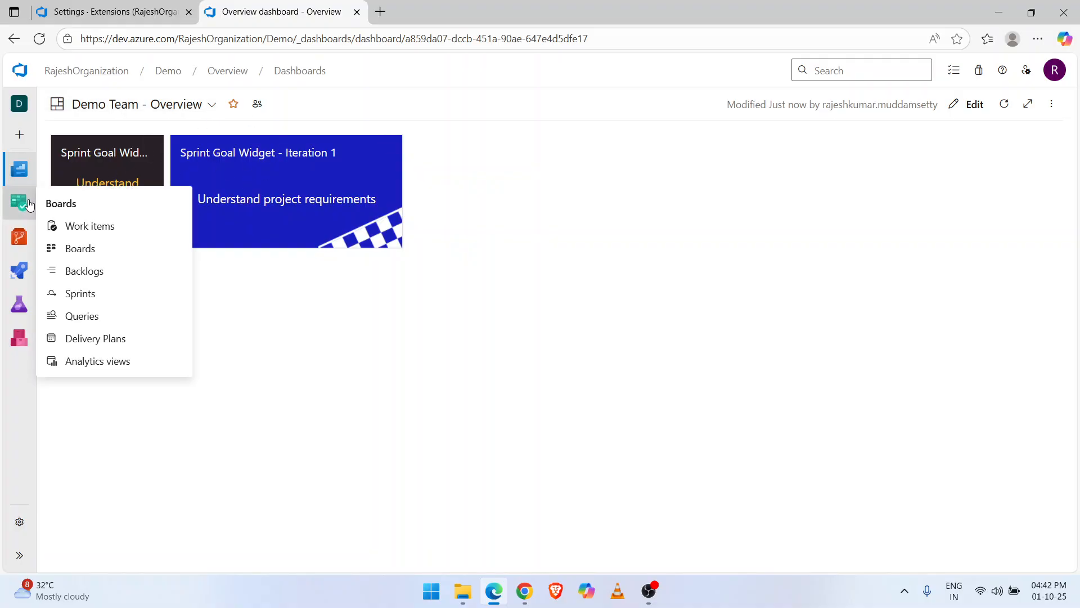
click(80, 294)
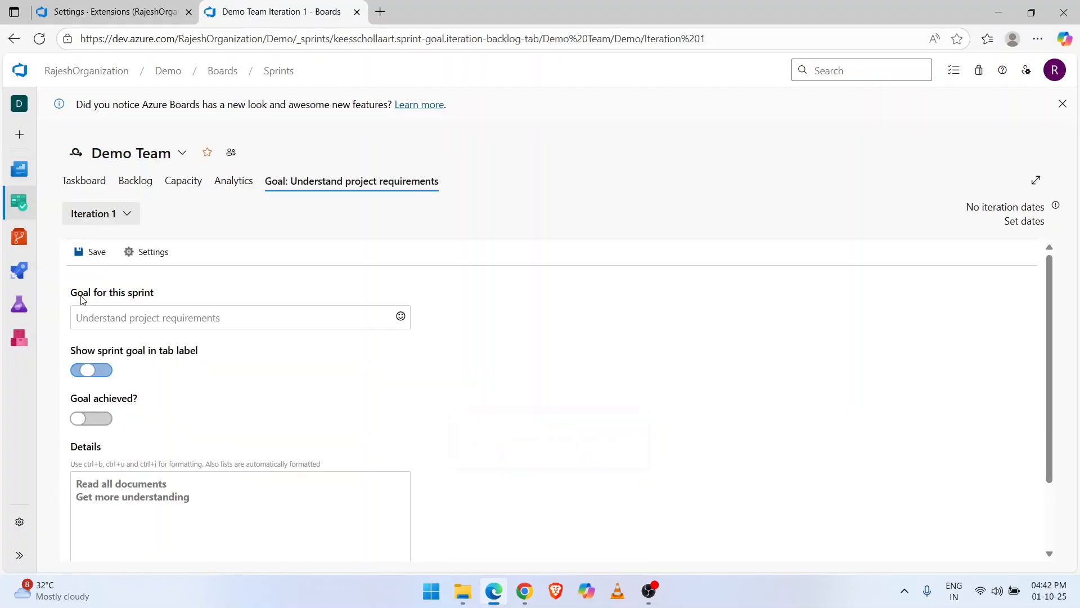
mouse_move(17, 159)
click(82, 219)
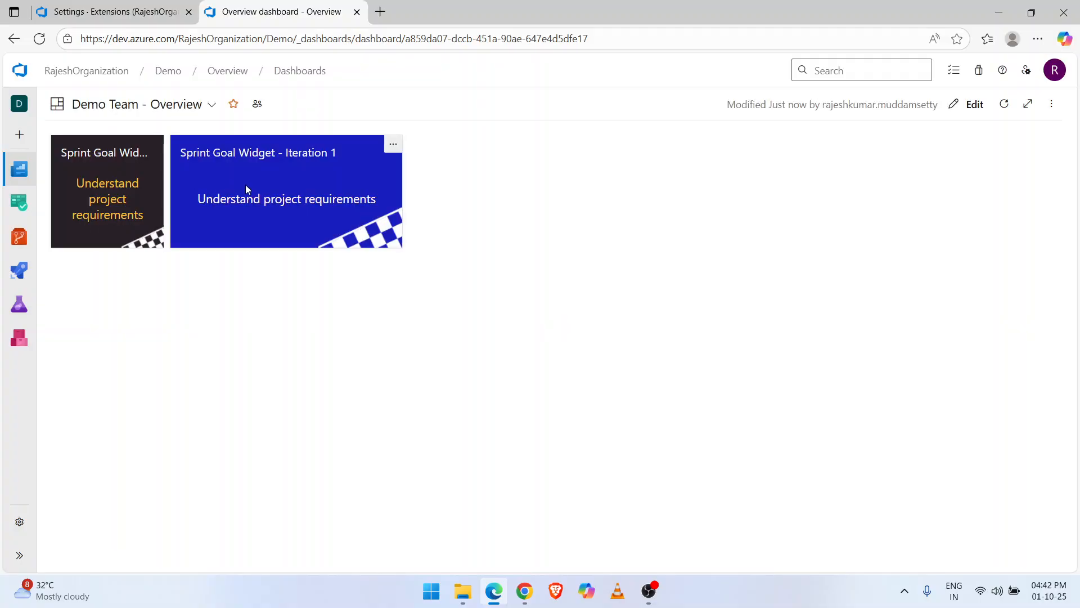
Review Iteration 1's taskboard, backlog, capacity, analytics and goal pages, and return to the organization's installed extensions
mouse_move(26, 213)
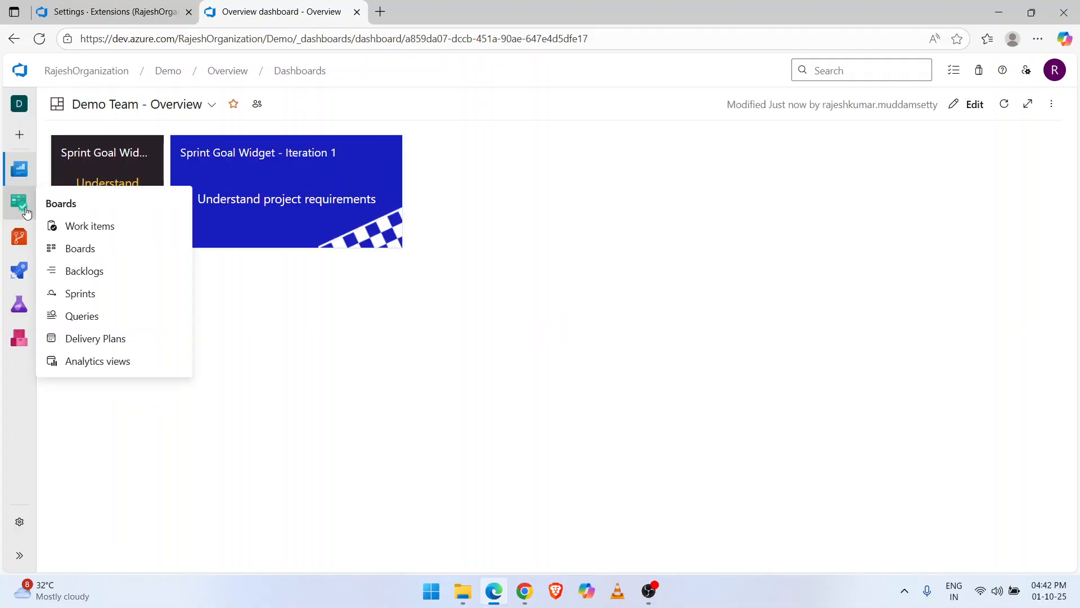
click(86, 295)
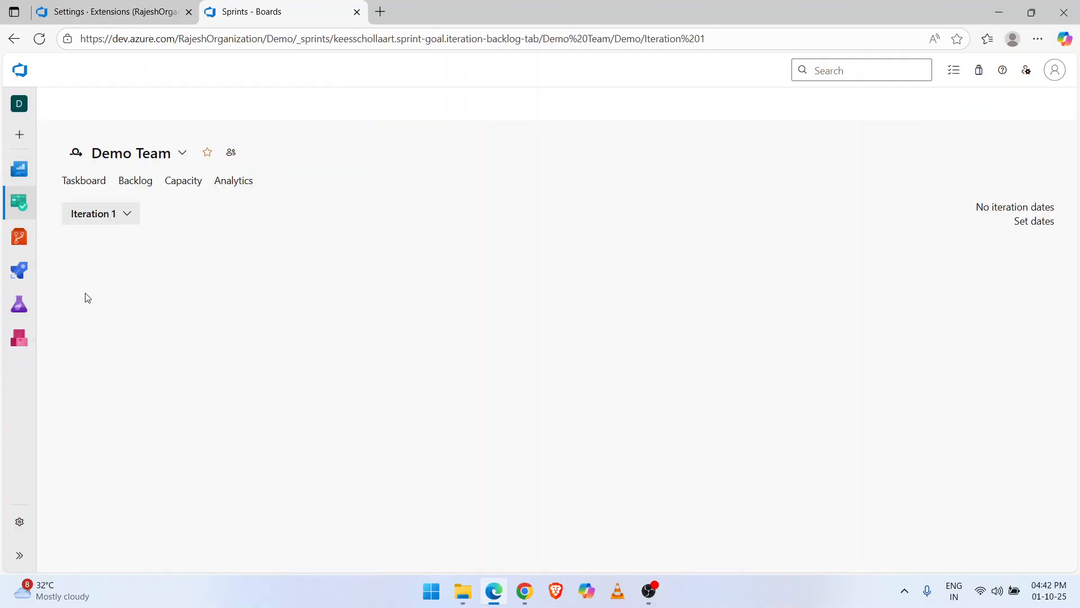
click(83, 184)
click(137, 186)
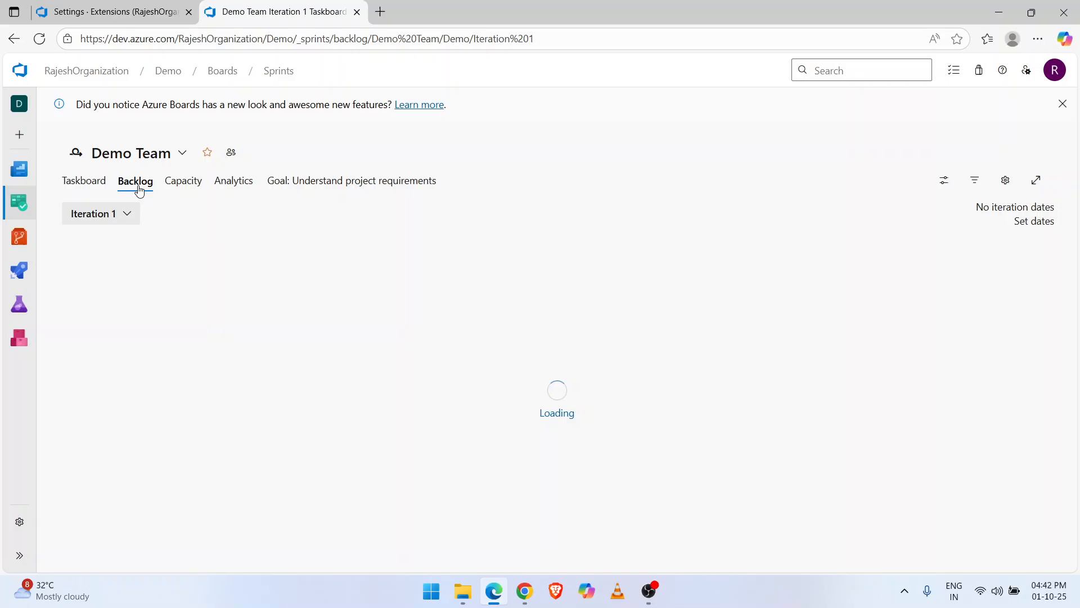
click(192, 185)
click(225, 185)
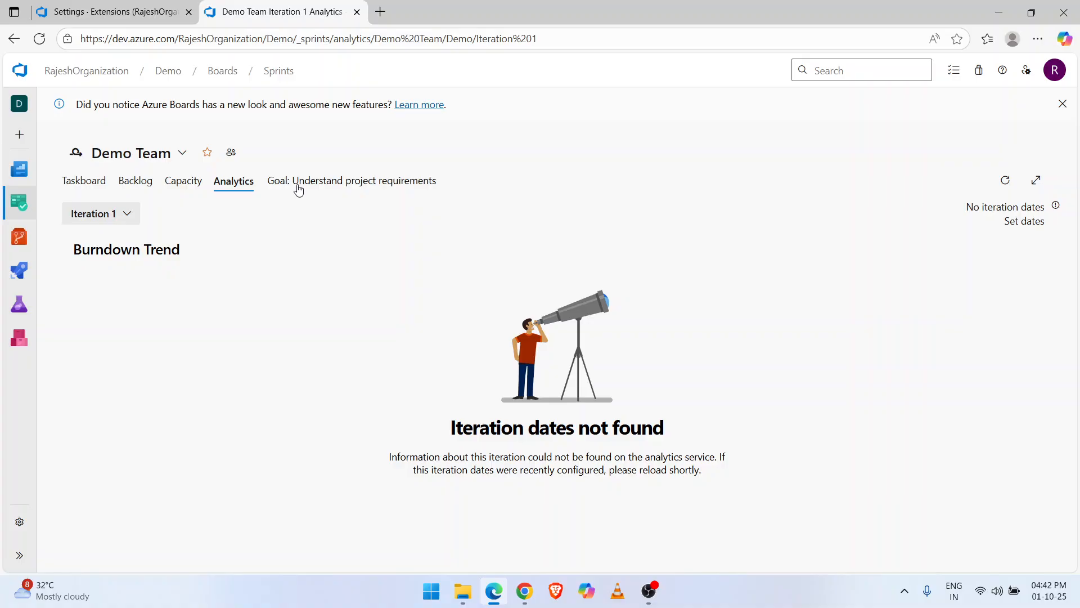
click(299, 186)
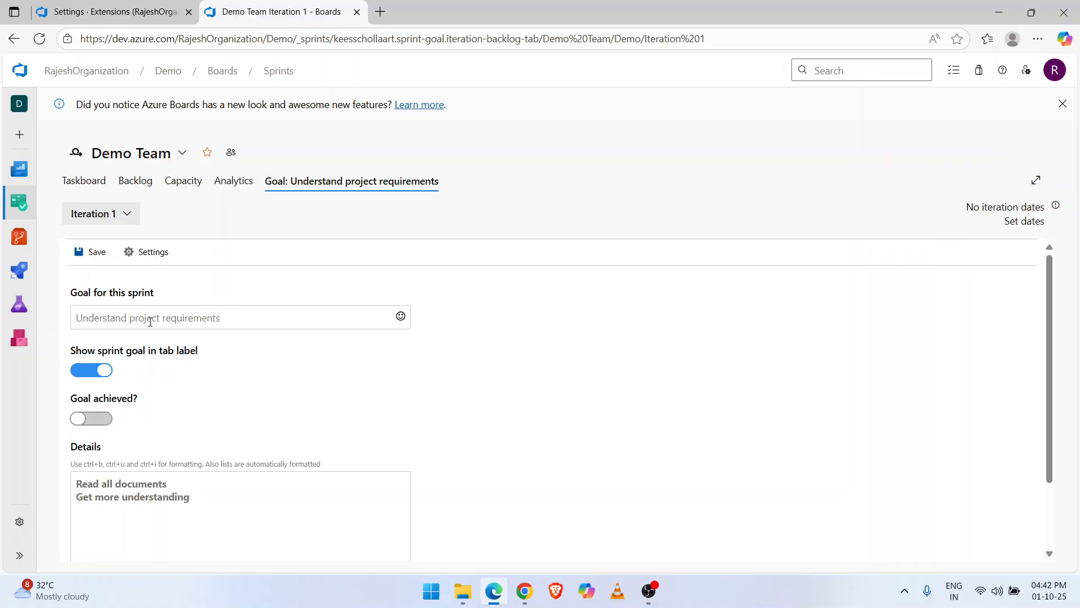
click(113, 16)
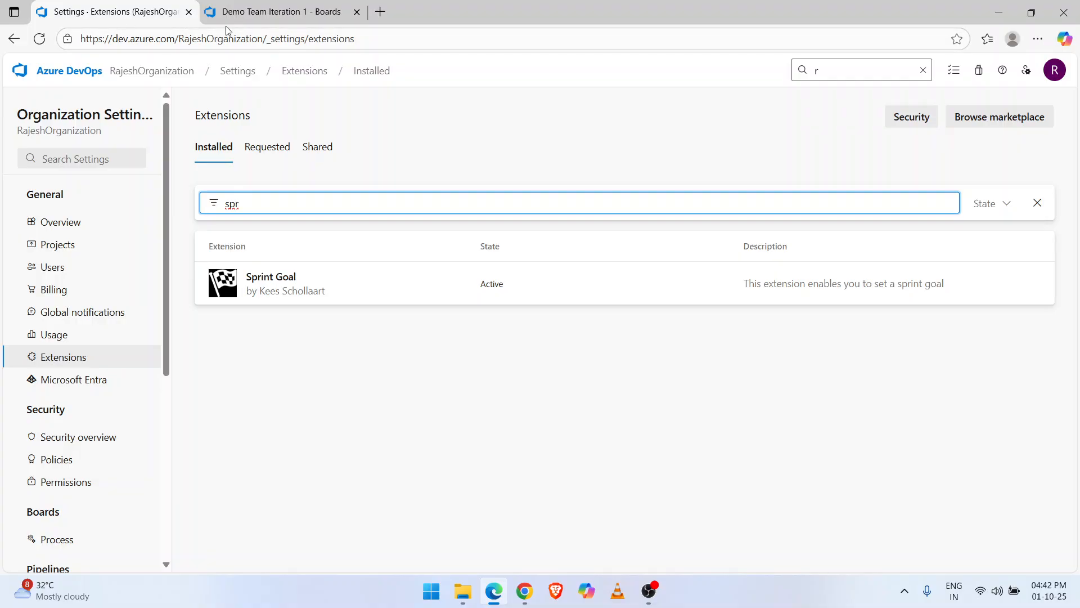